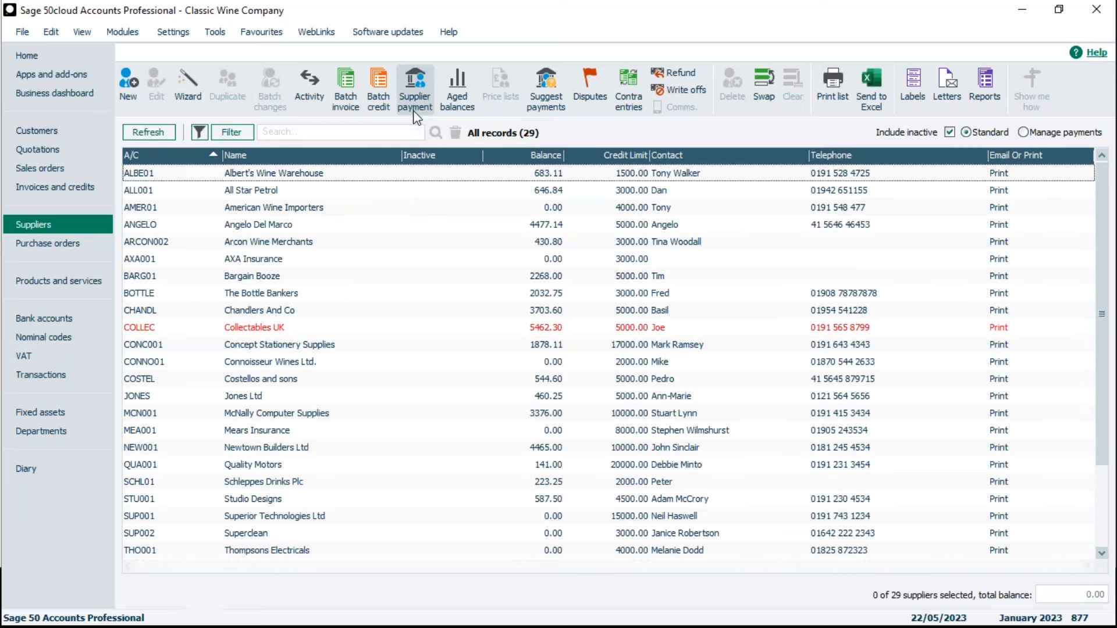
# Step: Open a supplier payment from the Bank Current Account and select Albert's Wine Warehouse (ALBE01) as the supplier
pyautogui.click(67, 320)
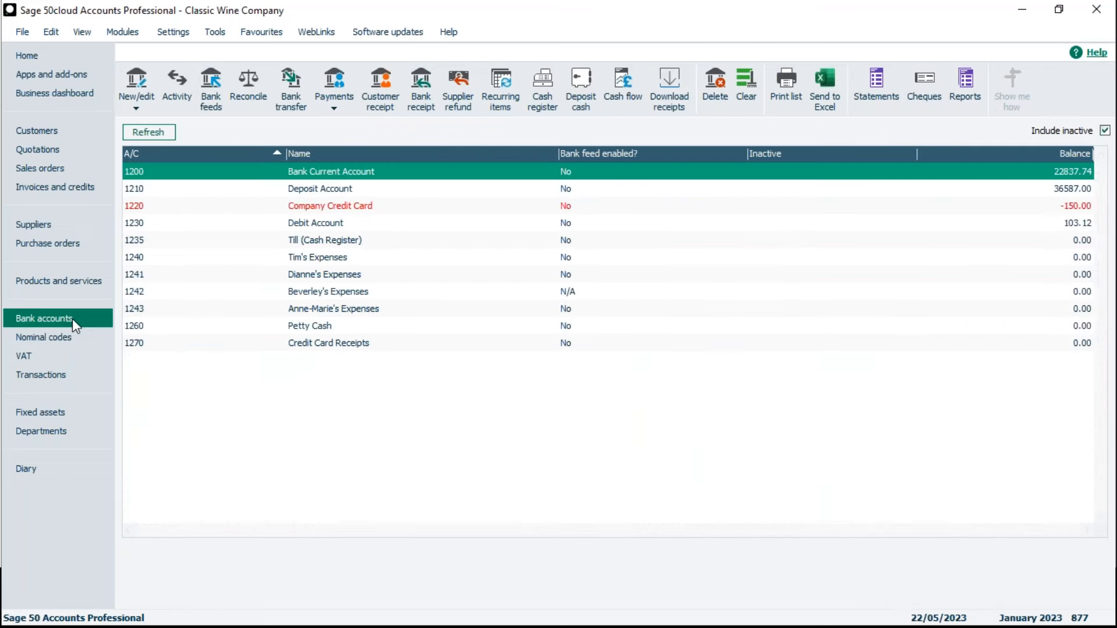
pyautogui.click(340, 112)
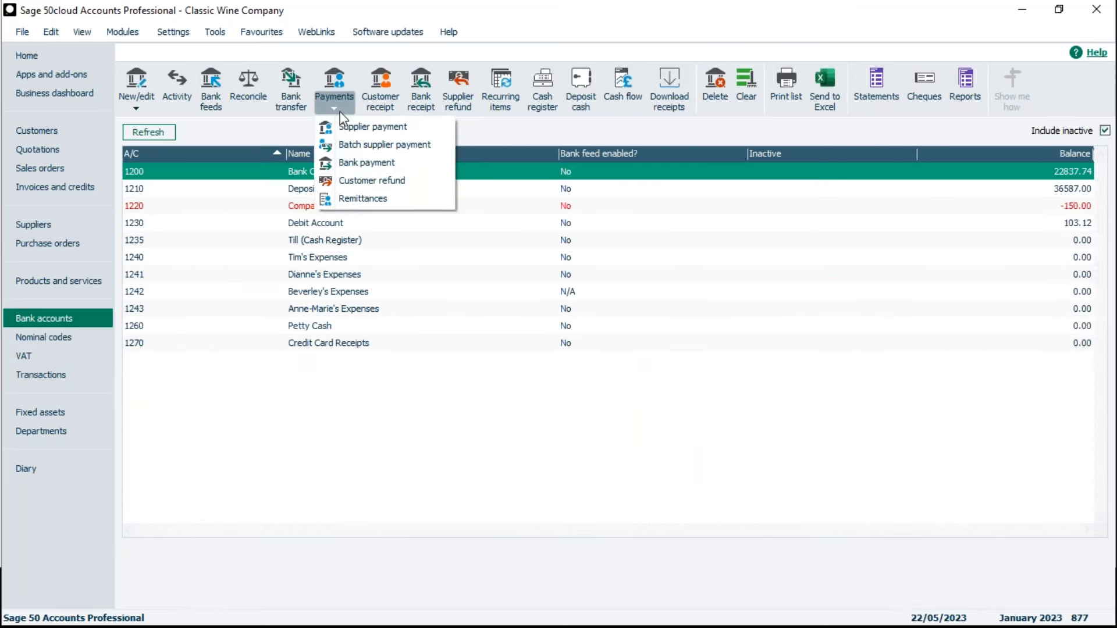
pyautogui.click(350, 128)
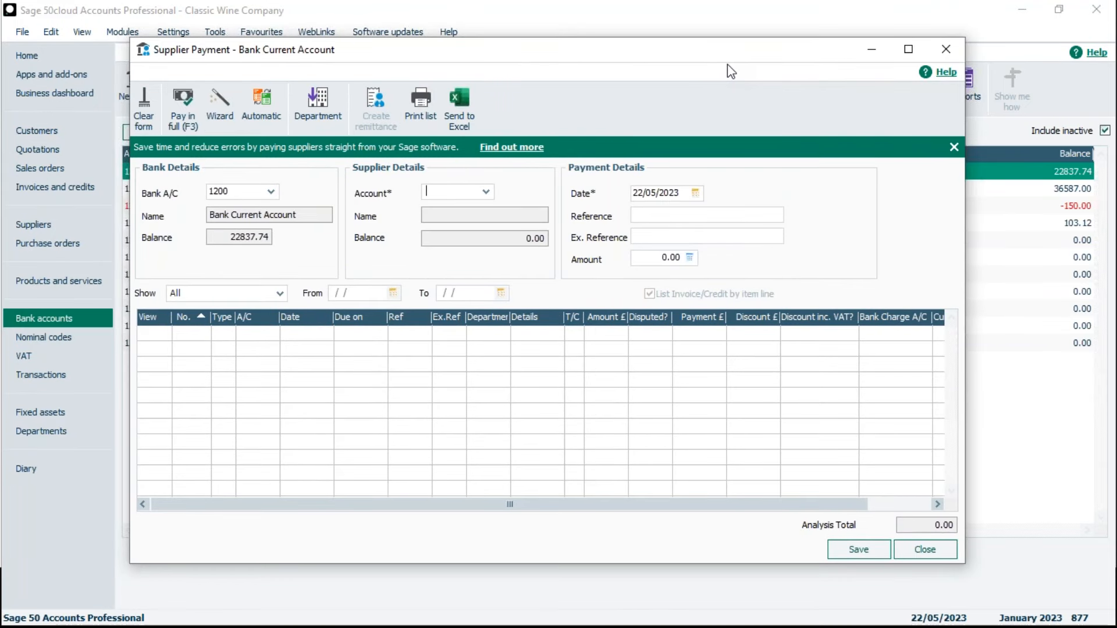
pyautogui.click(486, 192)
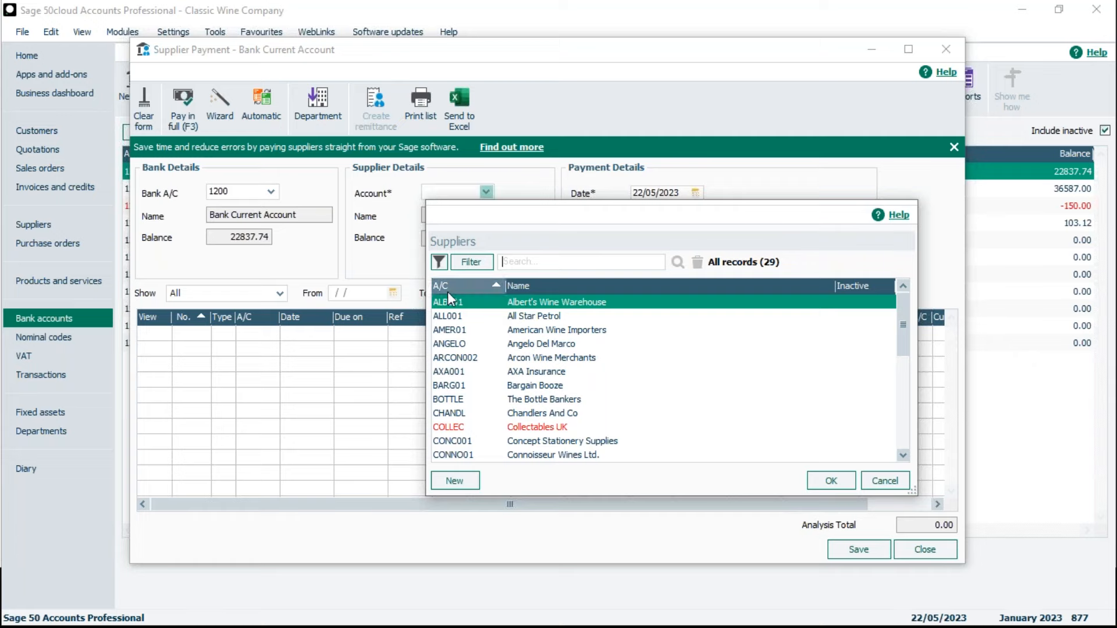
pyautogui.click(851, 483)
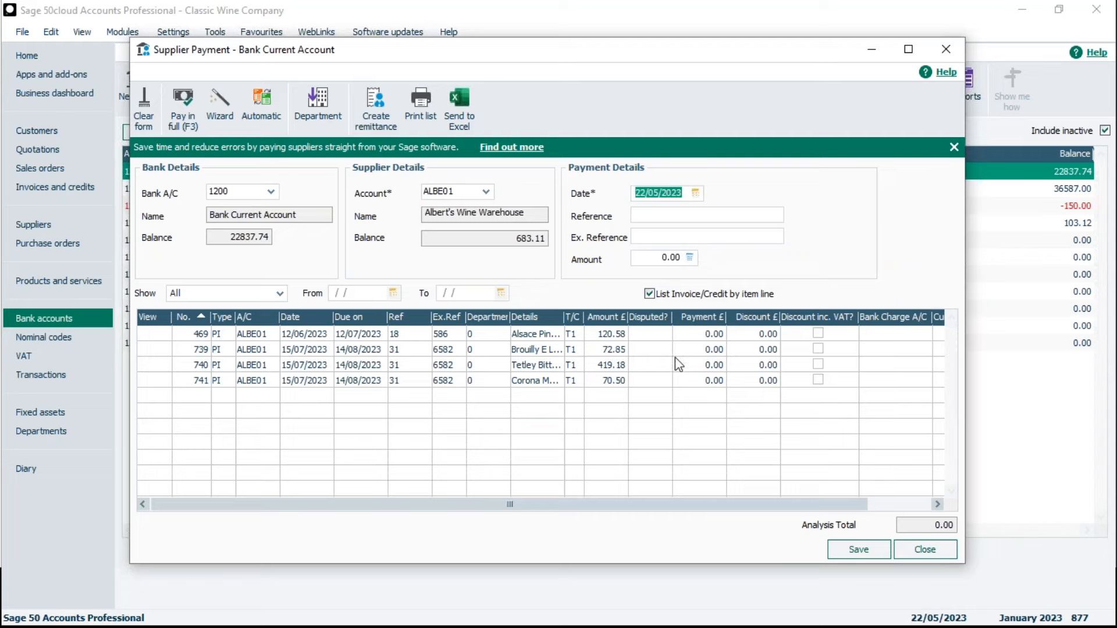
# Step: Pay invoice 469 in full, save the supplier payment and close the payment window
pyautogui.click(689, 334)
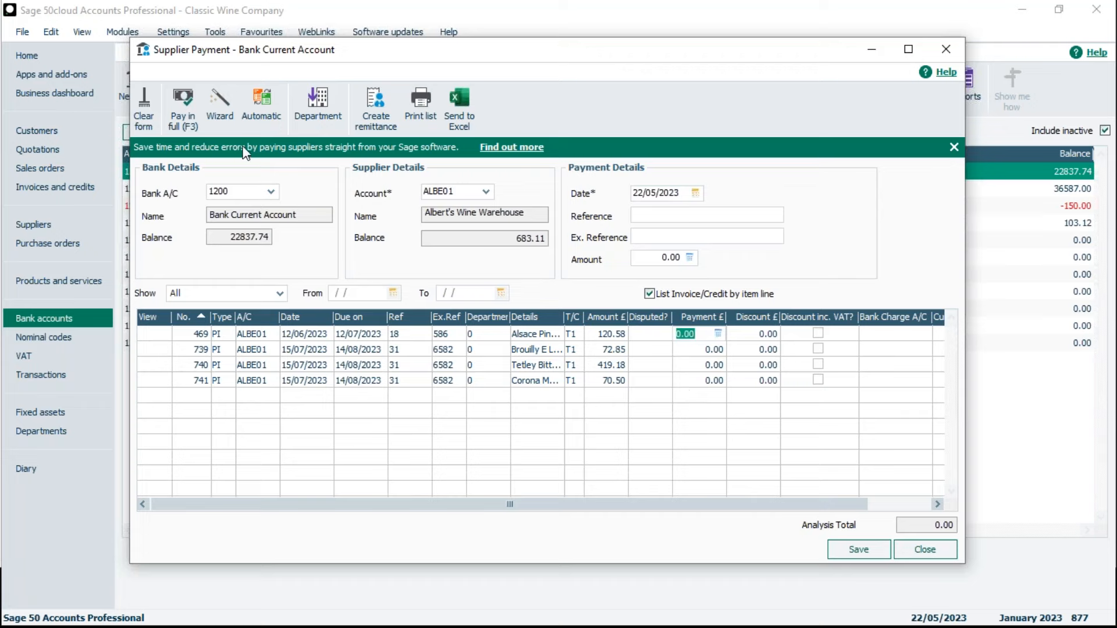
pyautogui.click(187, 131)
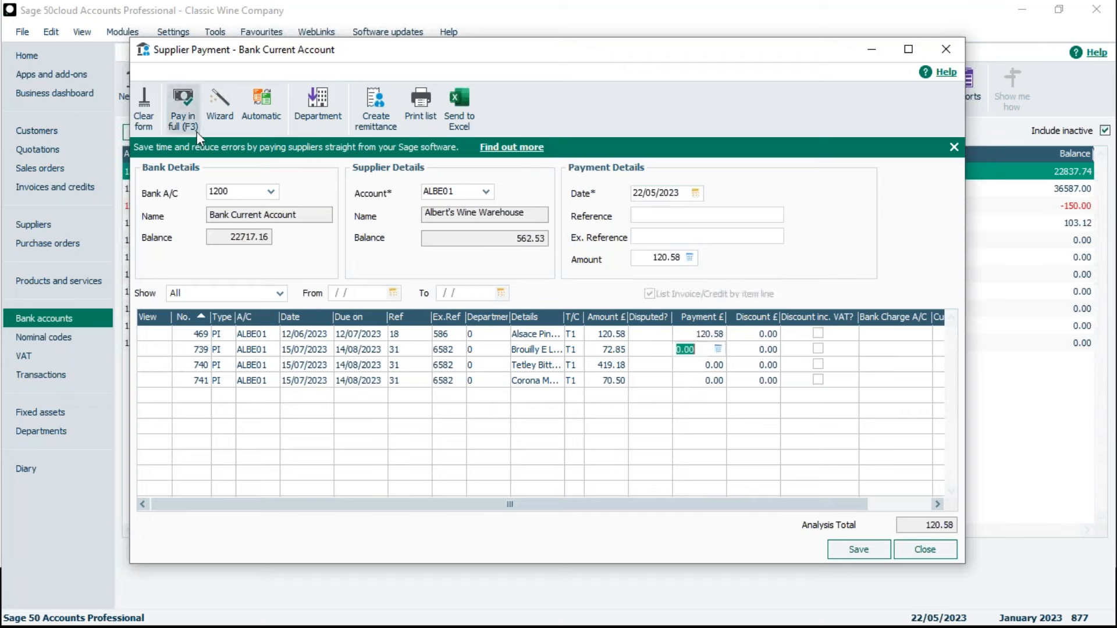
pyautogui.click(858, 550)
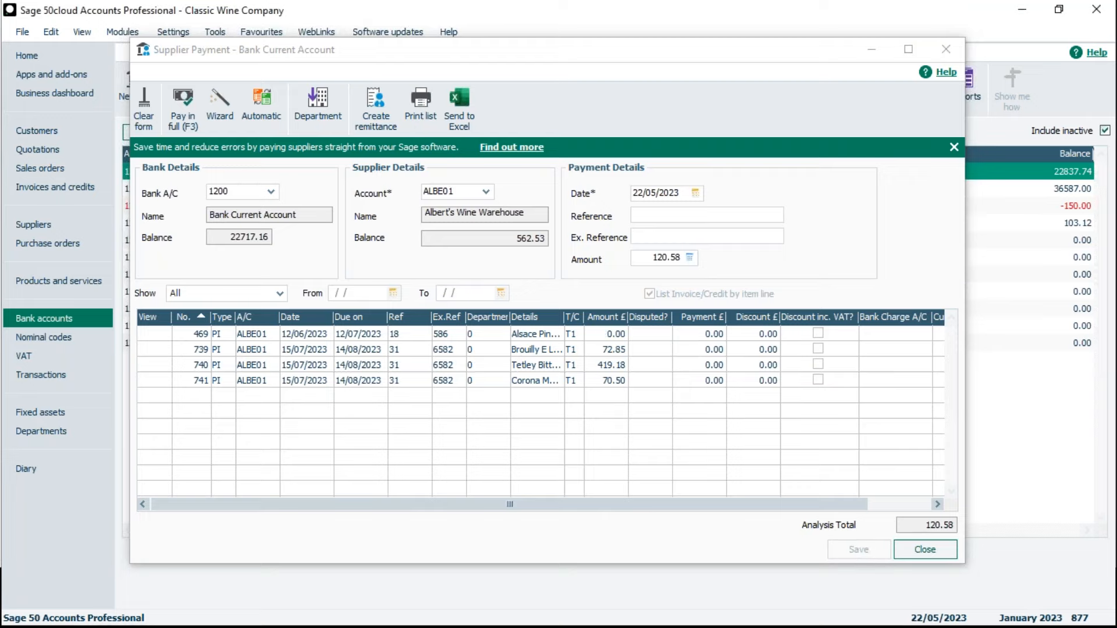
pyautogui.click(931, 549)
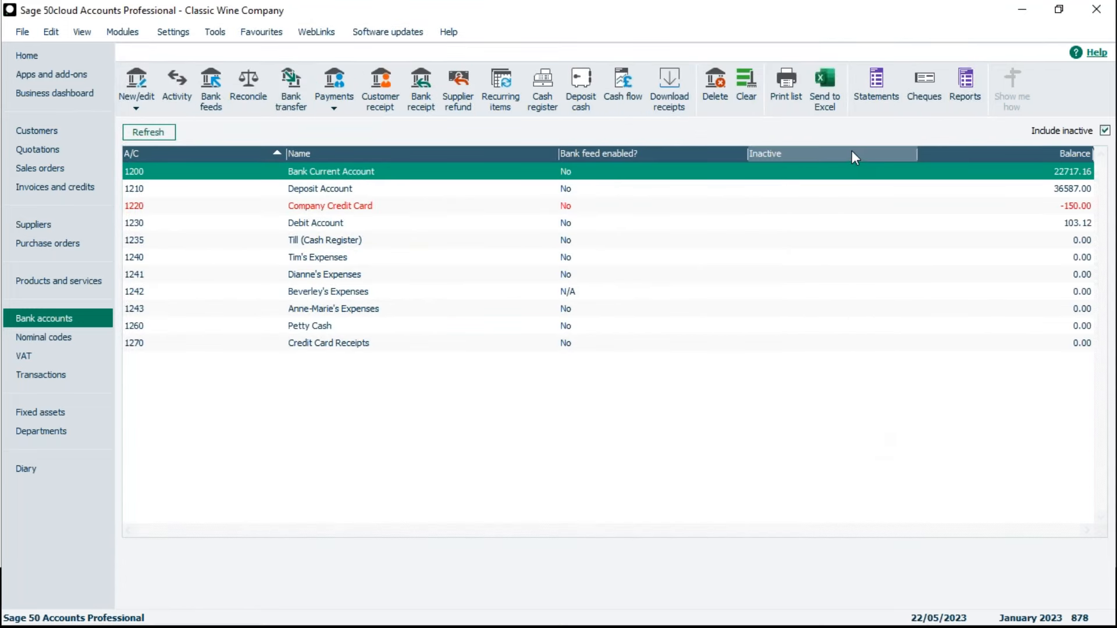
# Step: View the outstanding transactions of All Star Petrol (ALL001) in a new supplier payment and close it without saving
pyautogui.click(348, 108)
pyautogui.click(363, 127)
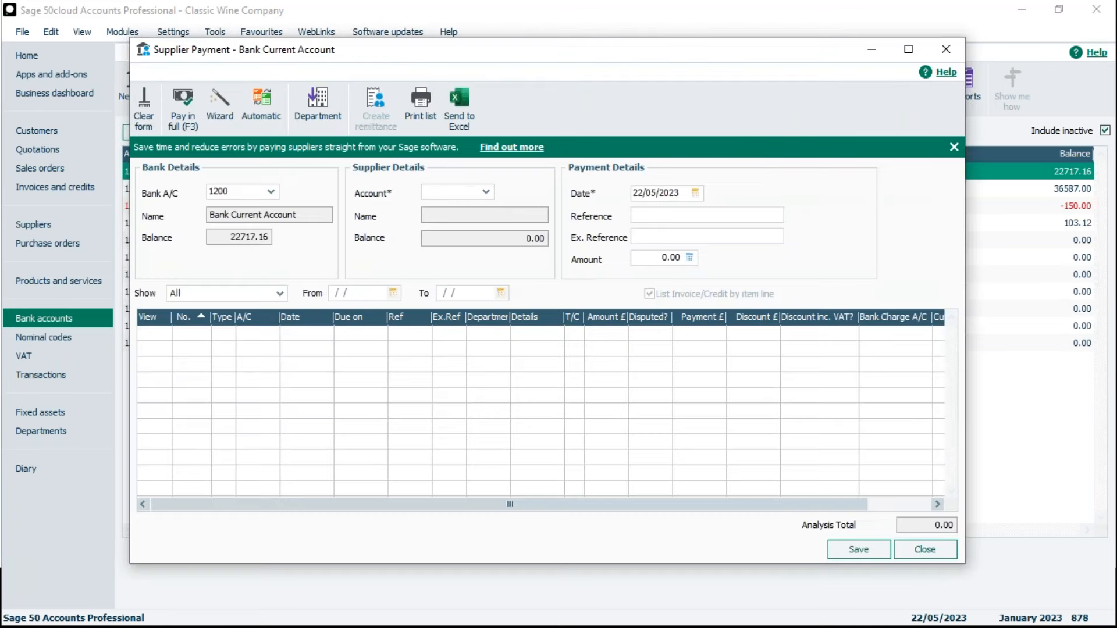
pyautogui.click(485, 192)
pyautogui.click(519, 315)
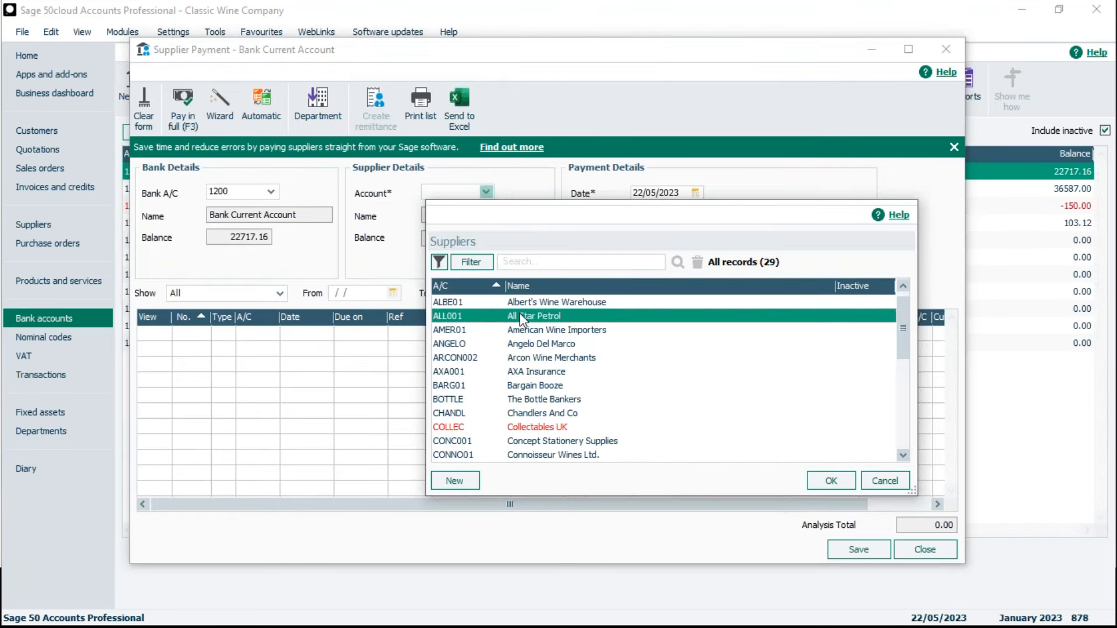
pyautogui.click(841, 483)
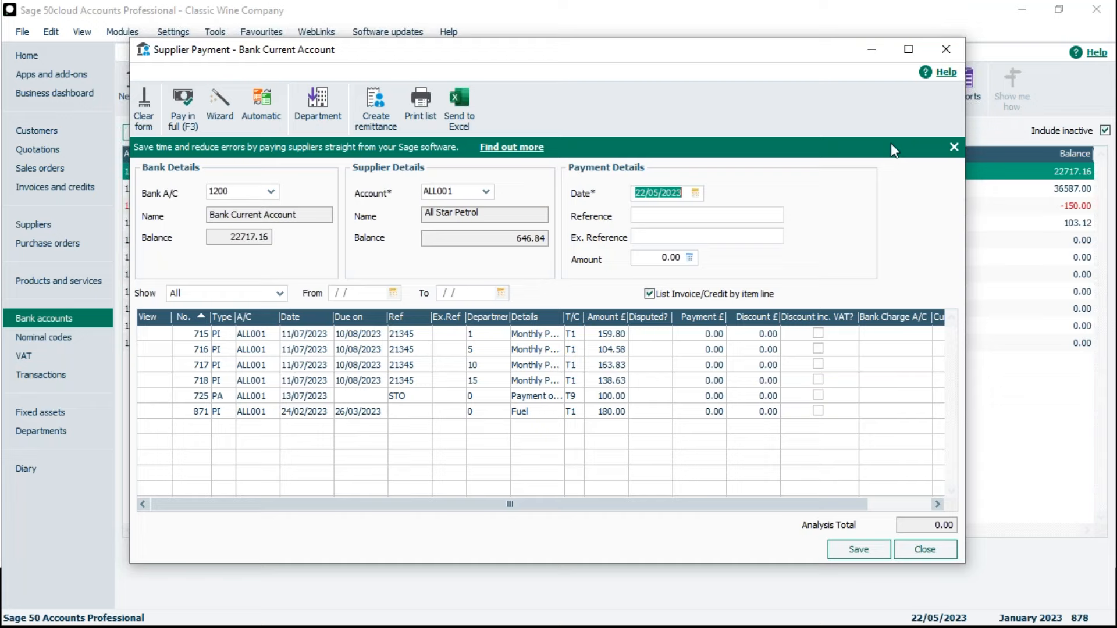
pyautogui.click(946, 49)
pyautogui.click(551, 343)
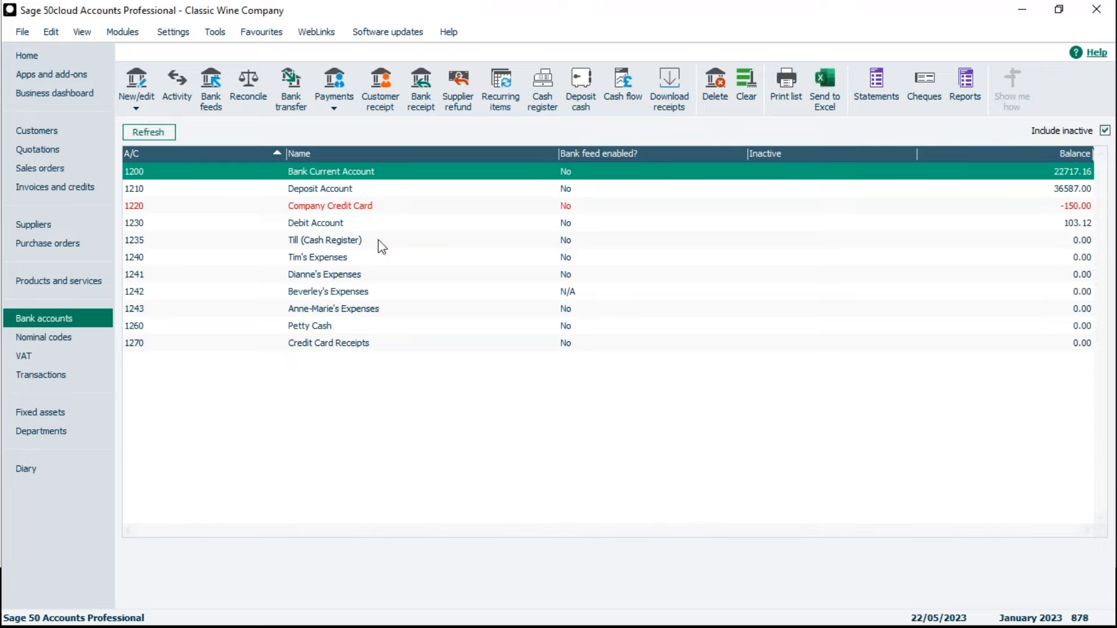
# Step: Open a batch supplier payment for the Bank Current Account
pyautogui.click(340, 109)
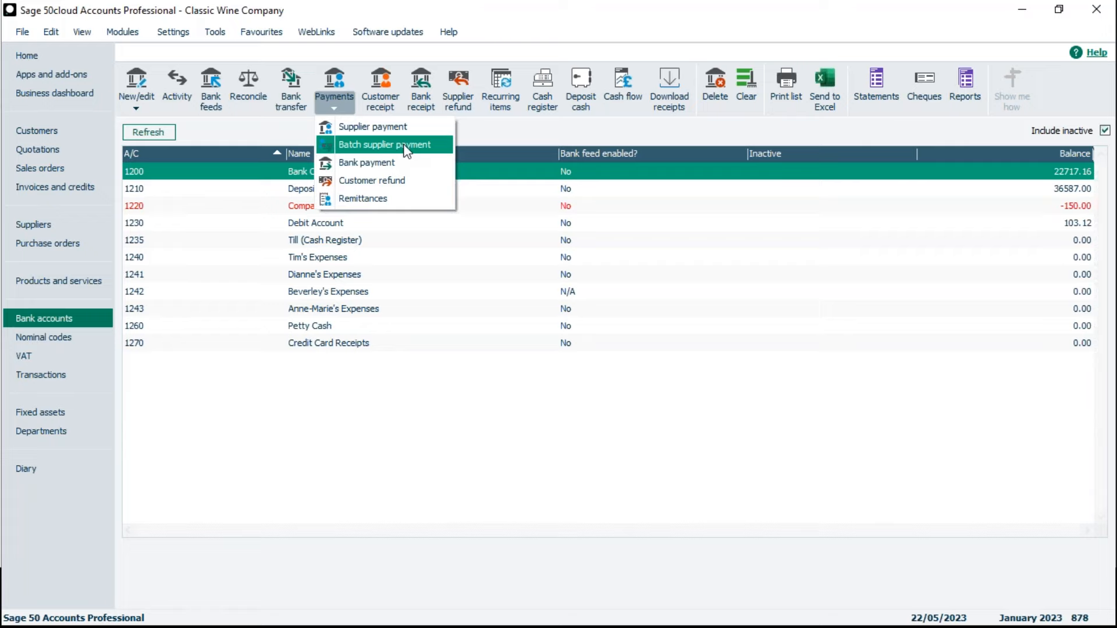
pyautogui.click(366, 145)
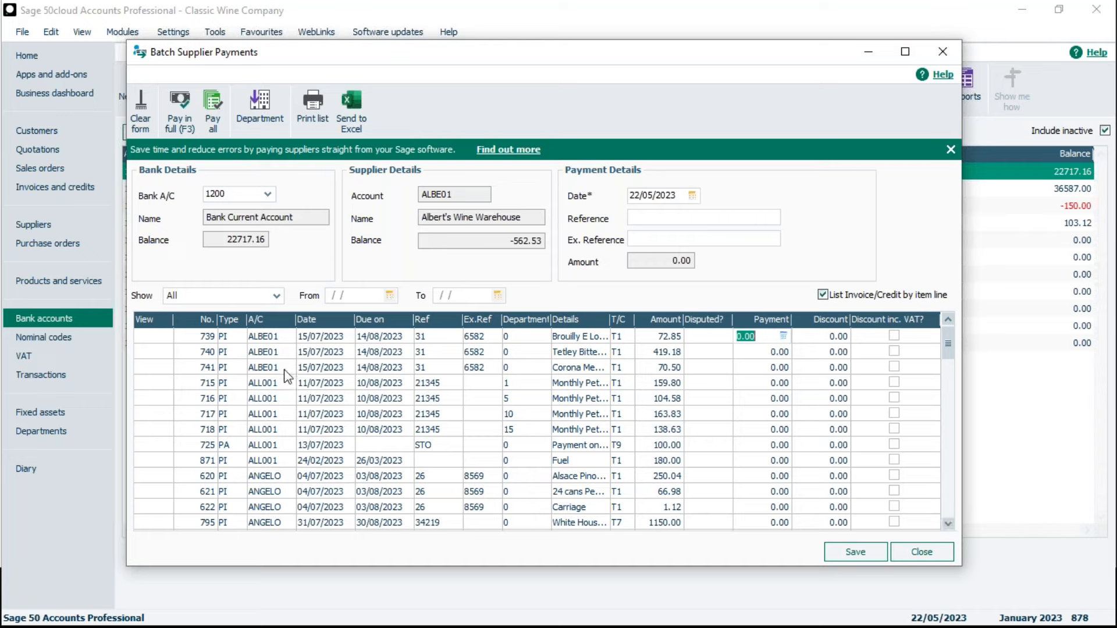
# Step: Examine the outstanding transactions of every supplier in the batch list, from the first row down to the last
pyautogui.press('Down')
pyautogui.press('Down')
pyautogui.press('Down')
pyautogui.press('Down')
pyautogui.press('Down')
pyautogui.press('Down')
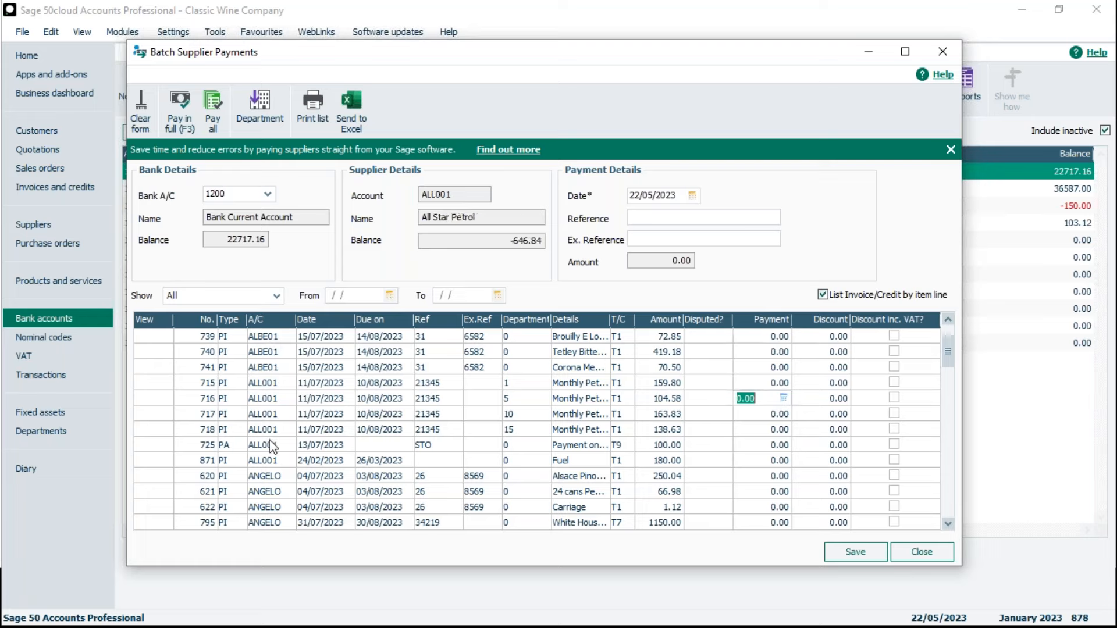
pyautogui.press('Down')
pyautogui.press('Down')
pyautogui.press('Down')
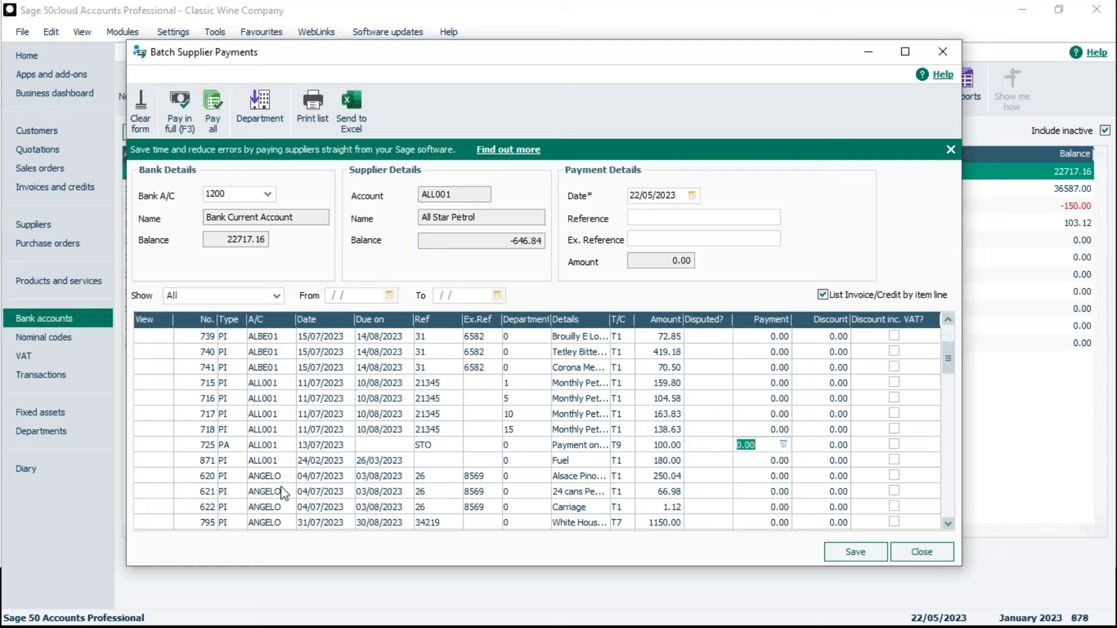
pyautogui.press('Down')
pyautogui.press('Down')
pyautogui.press('Down')
pyautogui.press('Down')
pyautogui.press('Down')
pyautogui.press('Down')
pyautogui.press('Down')
pyautogui.press('Down')
pyautogui.press('Down')
pyautogui.press('Down')
pyautogui.press('Down')
pyautogui.press('Down')
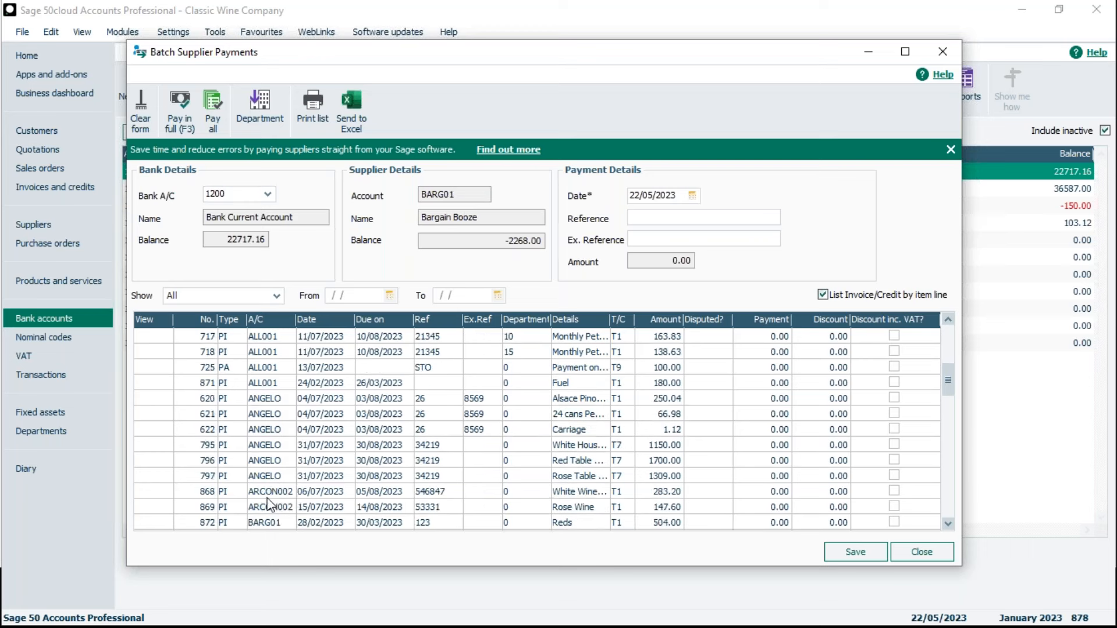
pyautogui.press('Down')
pyautogui.press('Down')
pyautogui.press('Down')
pyautogui.press('Down')
pyautogui.press('Down')
pyautogui.press('Down')
pyautogui.press('Down')
pyautogui.press('Down')
pyautogui.press('Down')
pyautogui.press('Down')
pyautogui.press('Down')
pyautogui.press('Down')
pyautogui.press('Down')
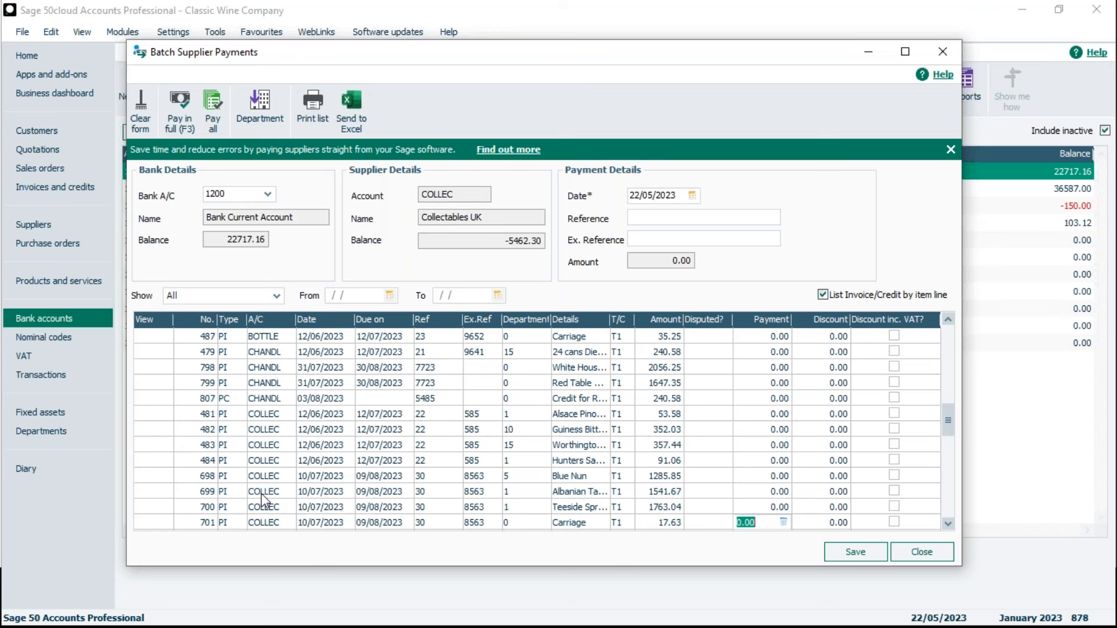
pyautogui.press('Down')
pyautogui.press('Down')
pyautogui.press('Down')
pyautogui.press('Down')
pyautogui.press('Down')
pyautogui.press('Down')
pyautogui.press('Down')
pyautogui.press('Down')
pyautogui.press('Down')
pyautogui.press('Down')
pyautogui.press('Down')
pyautogui.press('Down')
pyautogui.press('Down')
pyautogui.press('Down')
pyautogui.press('Down')
pyautogui.press('Down')
pyautogui.press('Down')
pyautogui.press('Down')
pyautogui.press('Down')
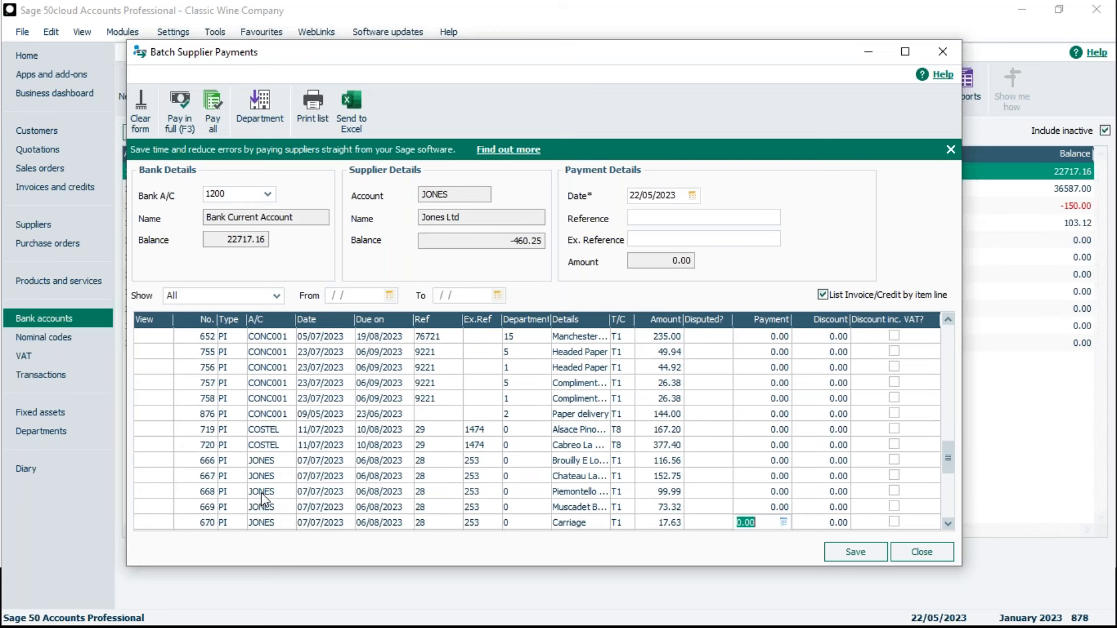
pyautogui.press('Down')
pyautogui.press('Down')
pyautogui.press('Down')
pyautogui.press('Down')
pyautogui.press('Down')
pyautogui.press('Down')
pyautogui.press('Down')
pyautogui.press('Down')
pyautogui.press('Down')
pyautogui.press('Down')
pyautogui.press('Down')
pyautogui.press('Down')
pyautogui.press('Down')
pyautogui.press('Down')
pyautogui.press('Down')
pyautogui.press('Down')
pyautogui.press('Down')
pyautogui.press('Down')
pyautogui.press('Down')
pyautogui.press('Down')
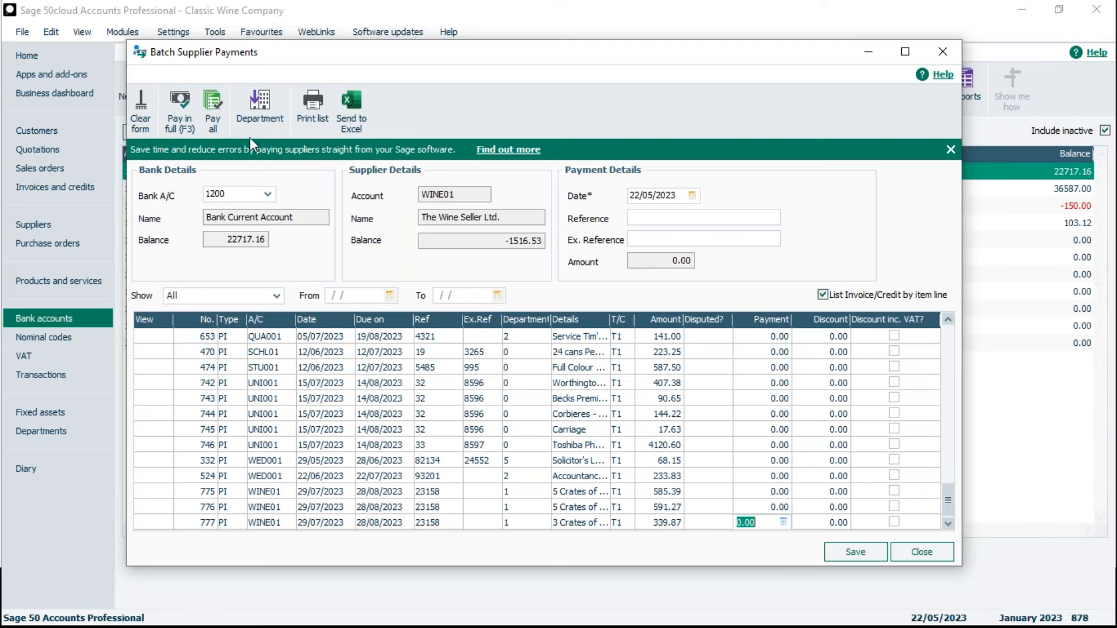
# Step: Look through the departments available for the batch payment transaction and cancel without choosing one
pyautogui.click(253, 121)
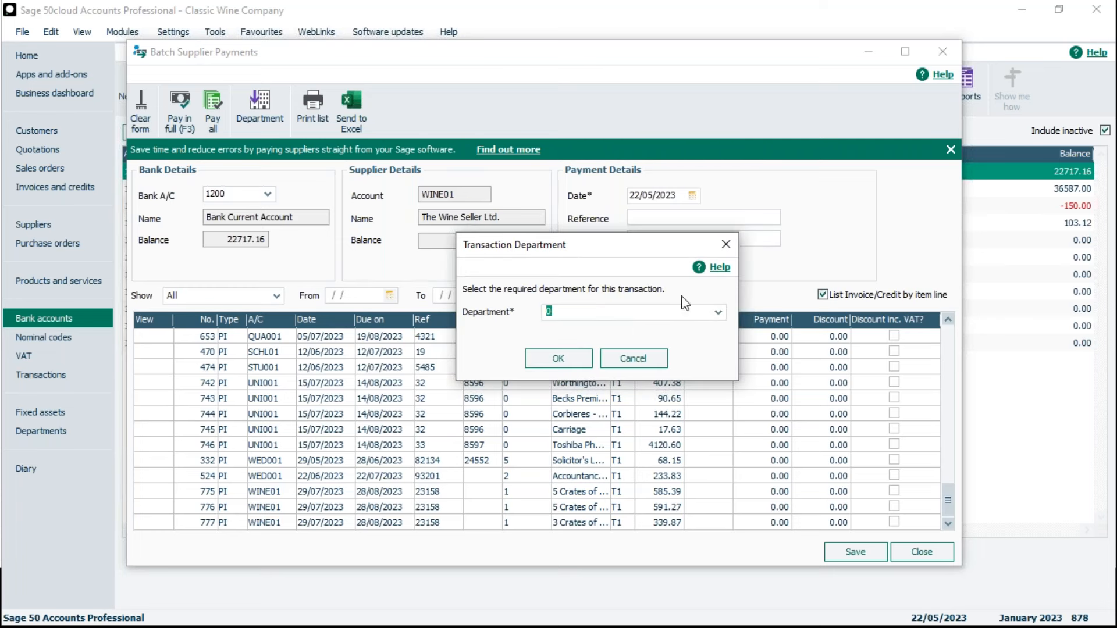
pyautogui.click(721, 316)
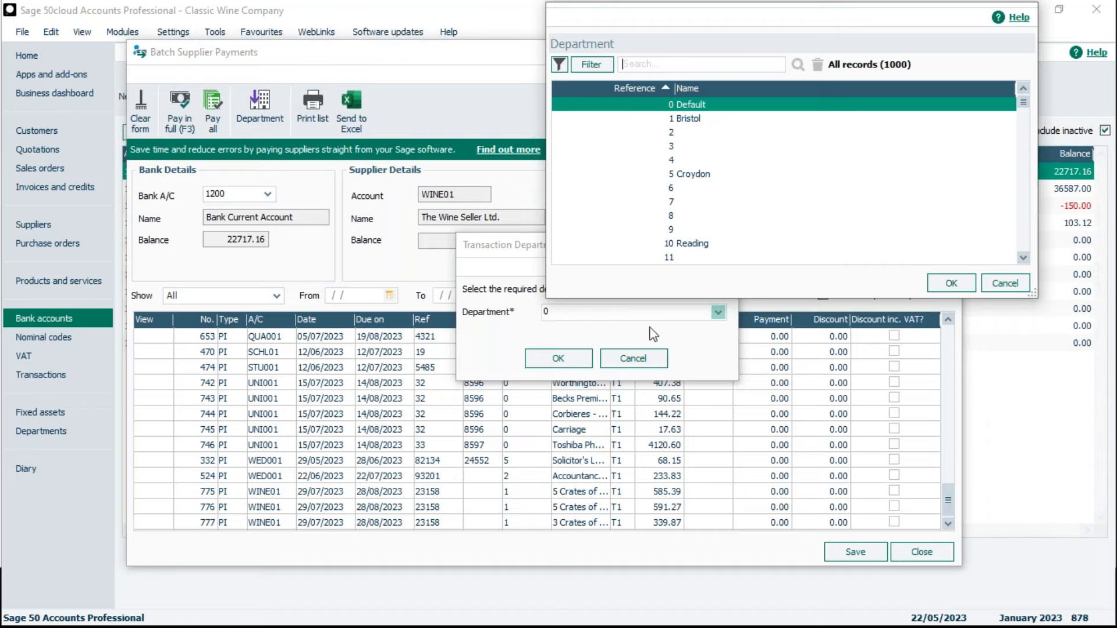
pyautogui.click(1017, 285)
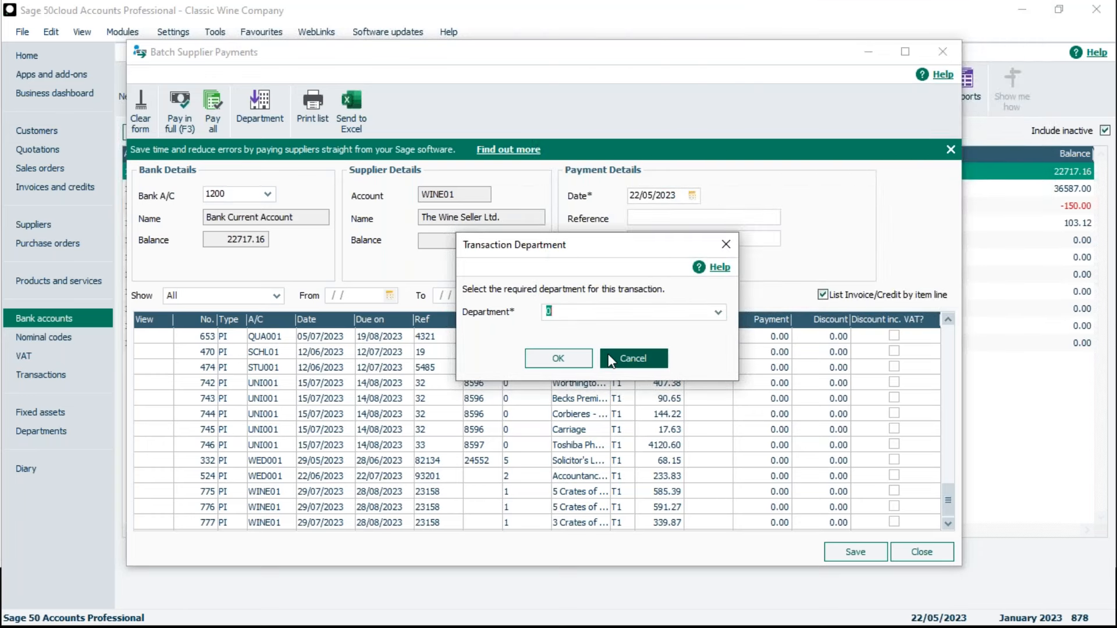
pyautogui.click(660, 362)
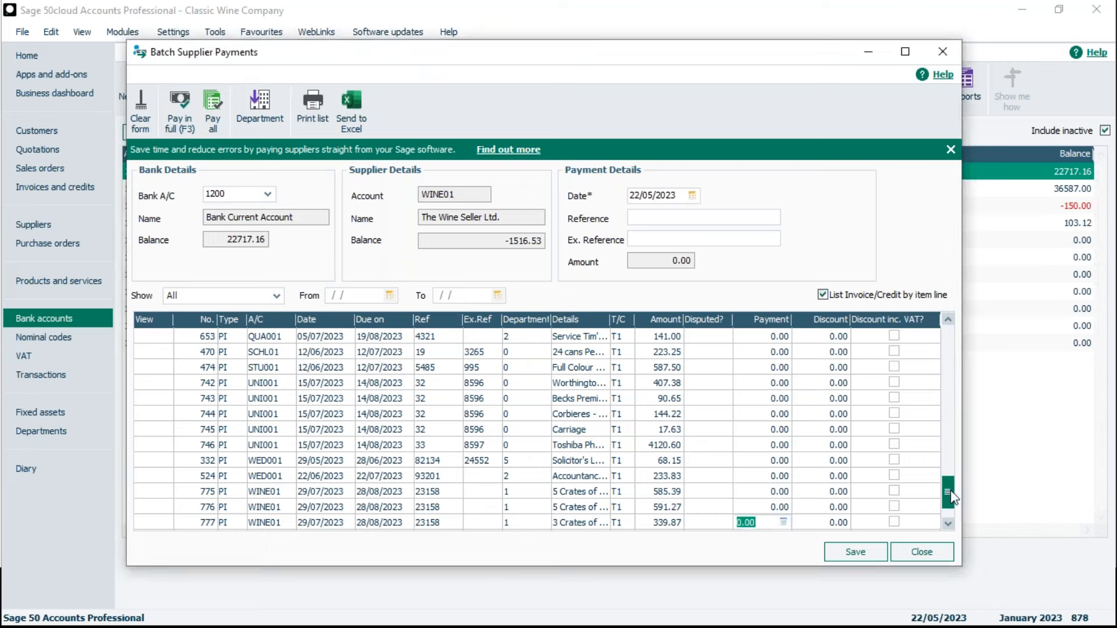
# Step: Return to the start of the batch list and examine the transaction dates down to Concept Stationery Supplies, ending back at the first row
pyautogui.moveTo(949, 495); pyautogui.dragTo(949, 348)
pyautogui.click(336, 386)
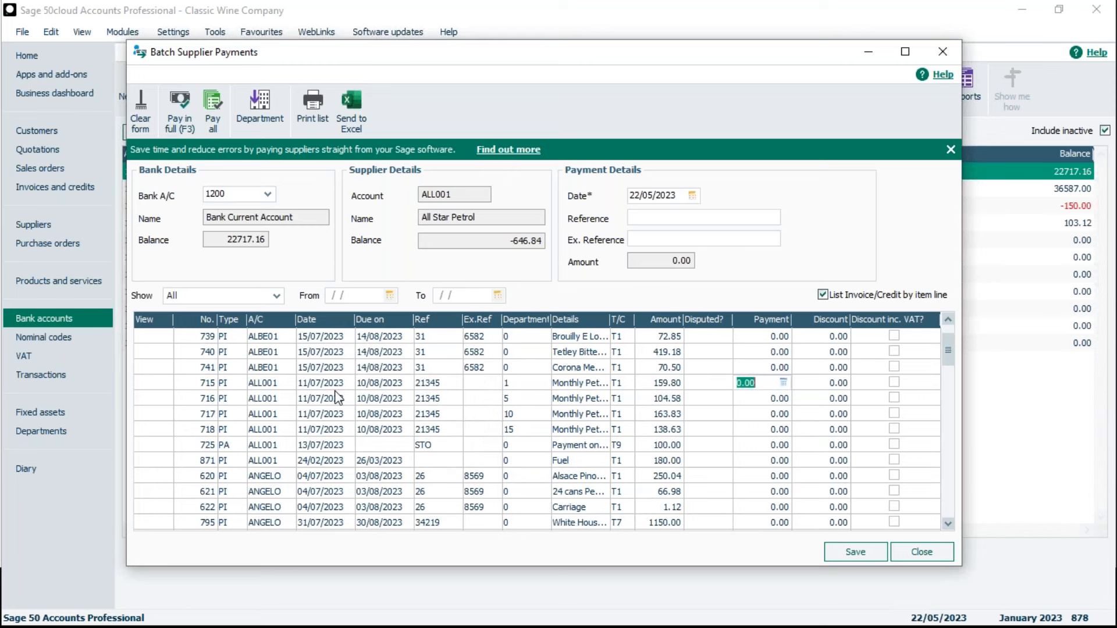
pyautogui.press('Down')
pyautogui.press('Down')
pyautogui.press('Down')
pyautogui.press('Down')
pyautogui.press('Down')
pyautogui.press('Down')
pyautogui.press('Down')
pyautogui.press('Down')
pyautogui.press('Down')
pyautogui.press('Down')
pyautogui.press('Down')
pyautogui.press('Down')
pyautogui.press('Down')
pyautogui.press('Down')
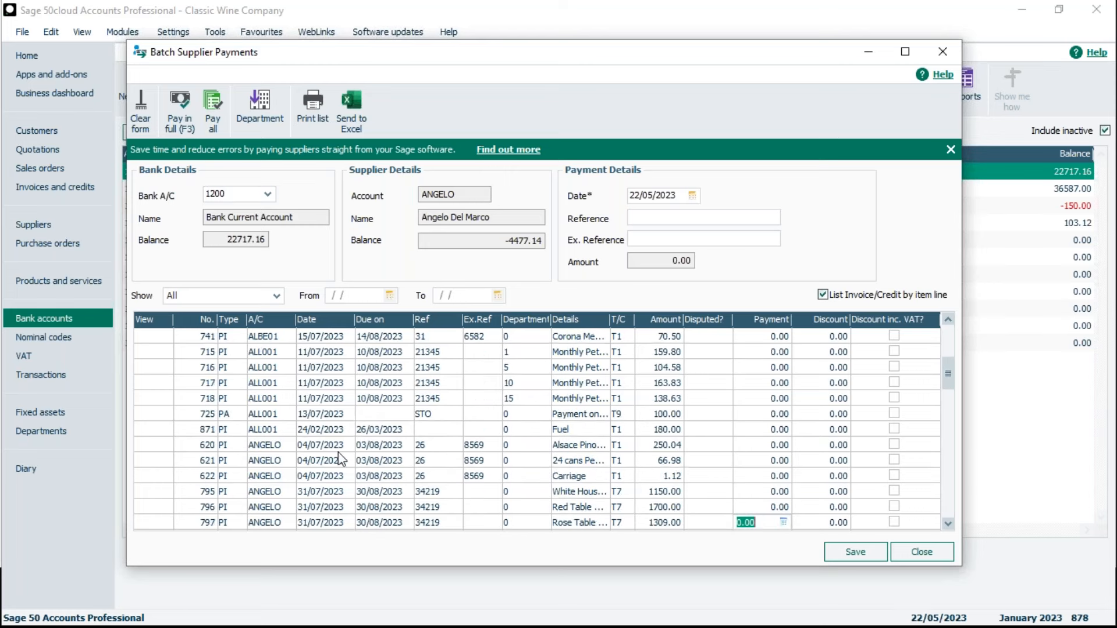
pyautogui.press('Down')
pyautogui.press('Down')
pyautogui.press('Down')
pyautogui.press('Down')
pyautogui.press('Down')
pyautogui.press('Down')
pyautogui.press('Down')
pyautogui.press('Down')
pyautogui.press('Down')
pyautogui.press('Down')
pyautogui.press('Down')
pyautogui.press('Down')
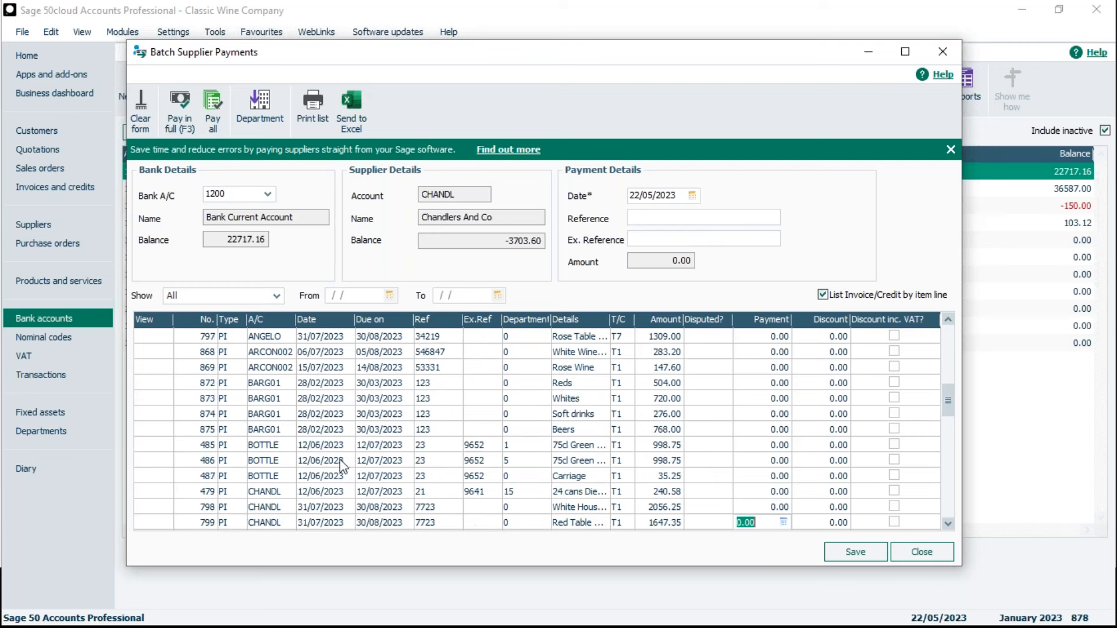
pyautogui.press('Down')
pyautogui.press('Down')
pyautogui.press('Down')
pyautogui.press('Down')
pyautogui.press('Down')
pyautogui.press('Down')
pyautogui.press('Down')
pyautogui.press('Down')
pyautogui.press('Down')
pyautogui.press('Down')
pyautogui.press('Down')
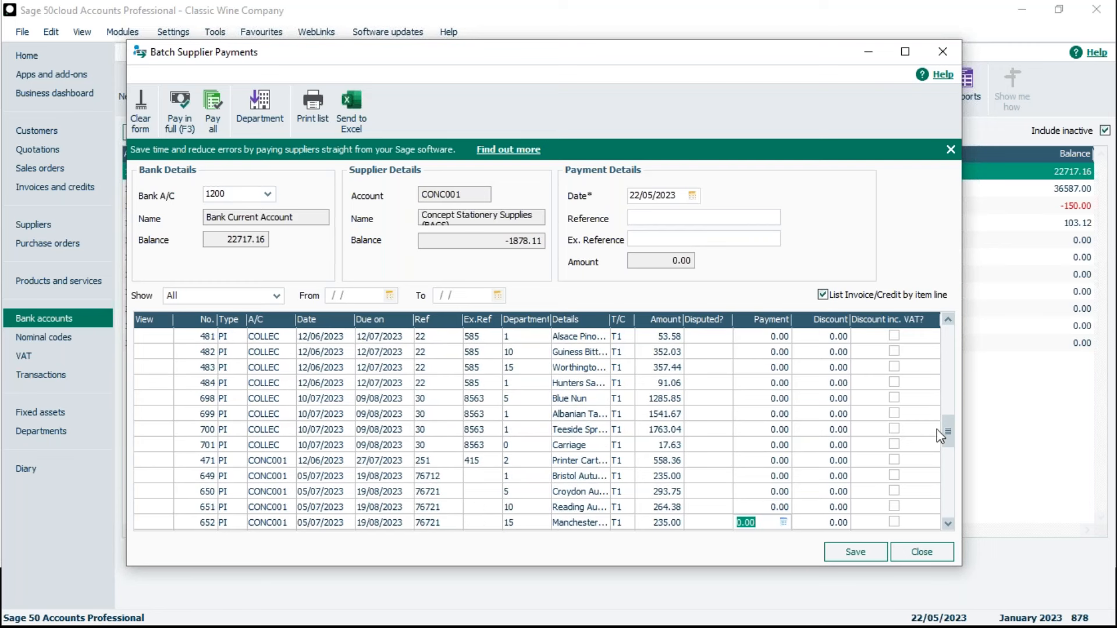
pyautogui.moveTo(943, 438); pyautogui.dragTo(922, 339)
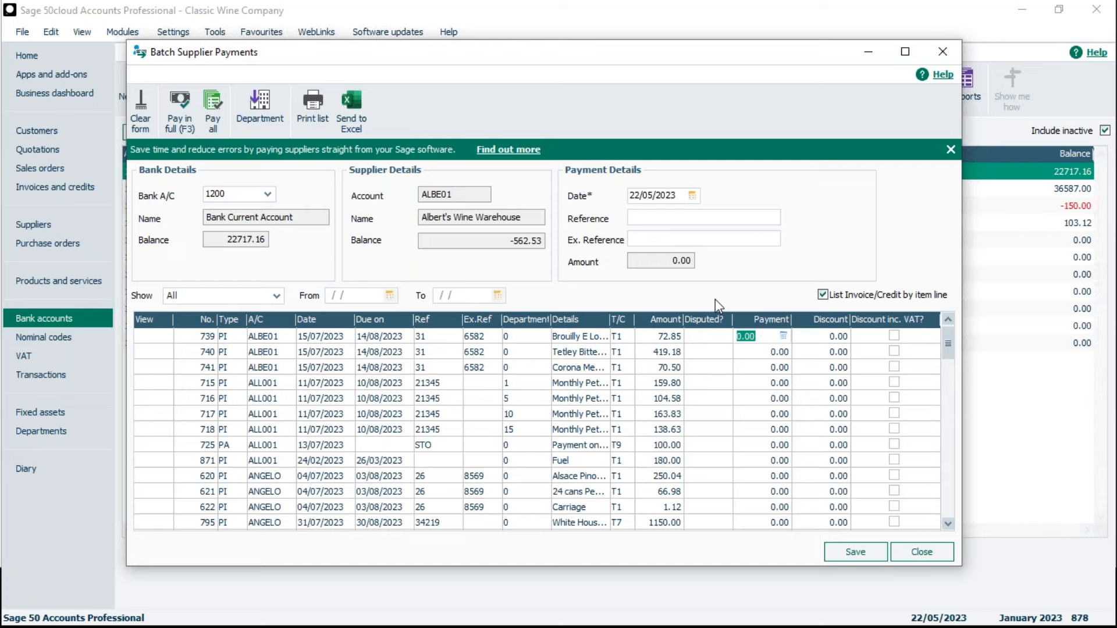
# Step: Limit the batch list to due transactions and turn off listing invoices and credits by item line
pyautogui.click(278, 296)
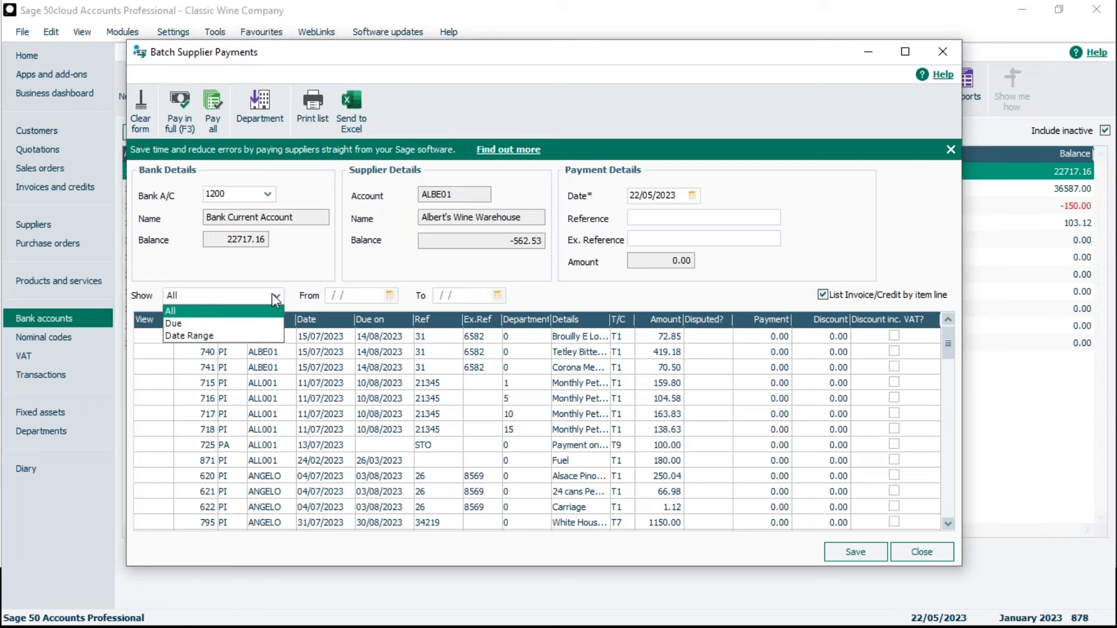
pyautogui.click(252, 330)
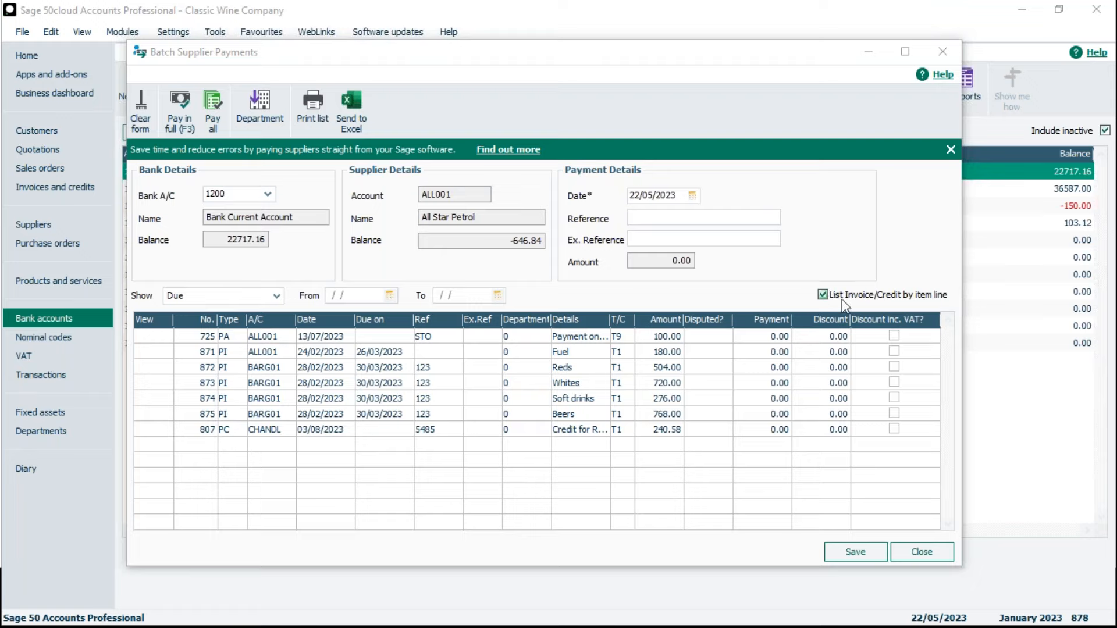
pyautogui.click(823, 295)
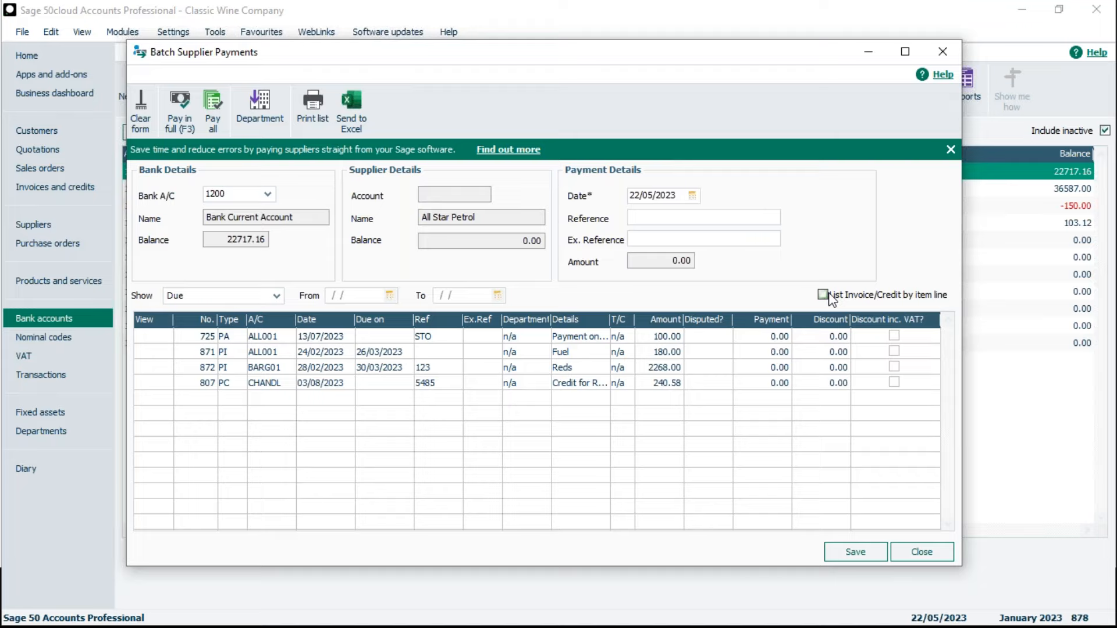
pyautogui.click(823, 296)
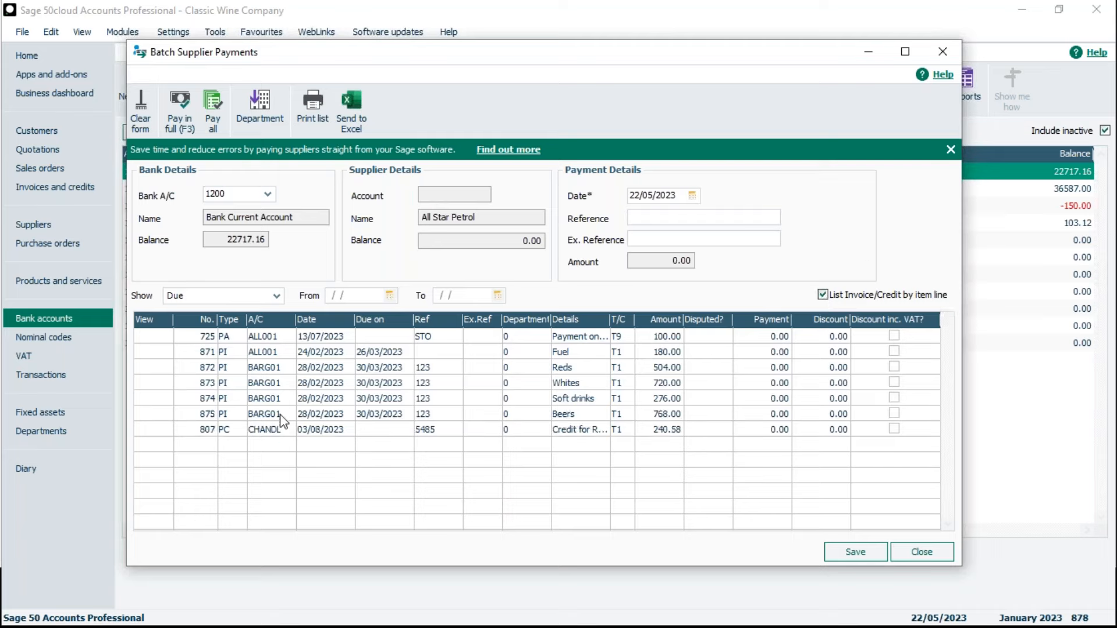
pyautogui.click(823, 295)
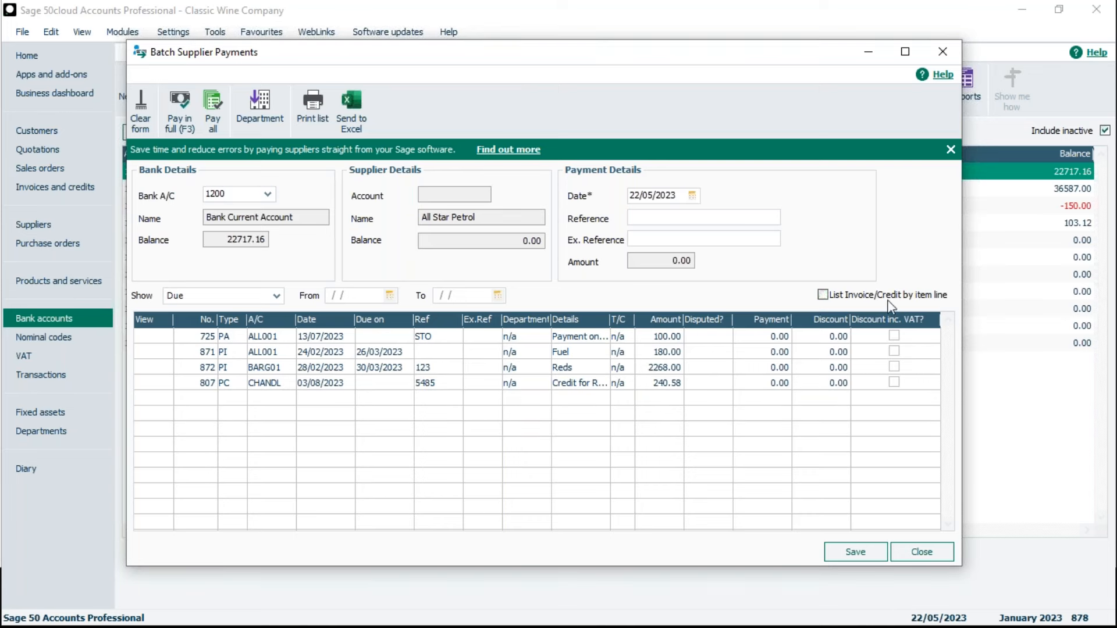
# Step: Turn listing by item line back on and limit the batch list to the date range 01/05/2023 to 22/05/2023
pyautogui.click(821, 294)
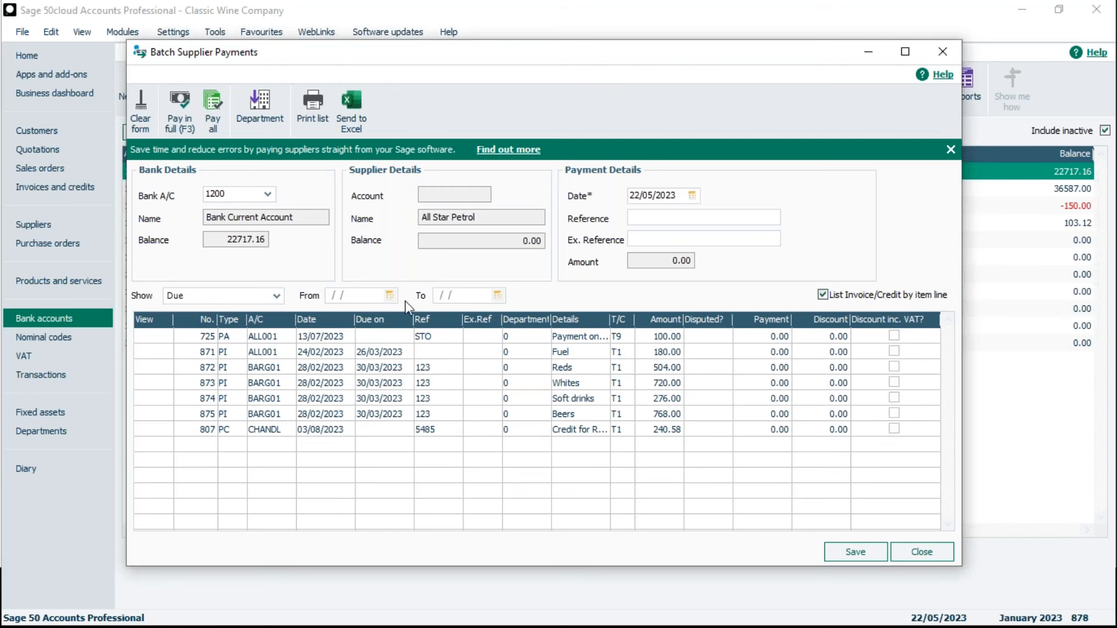
pyautogui.click(275, 296)
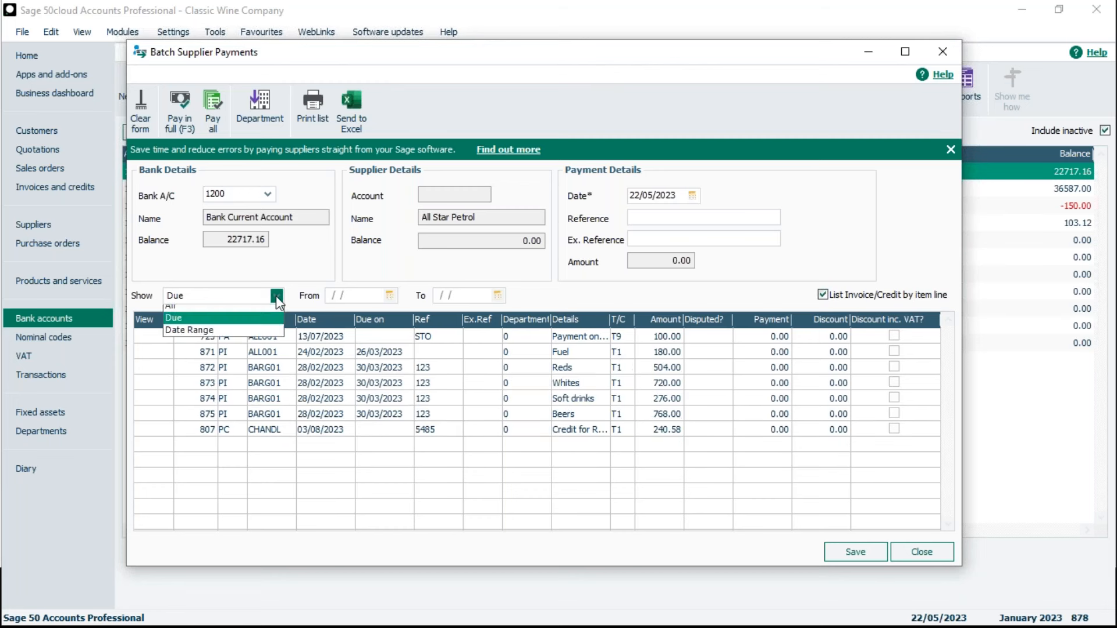
pyautogui.click(272, 336)
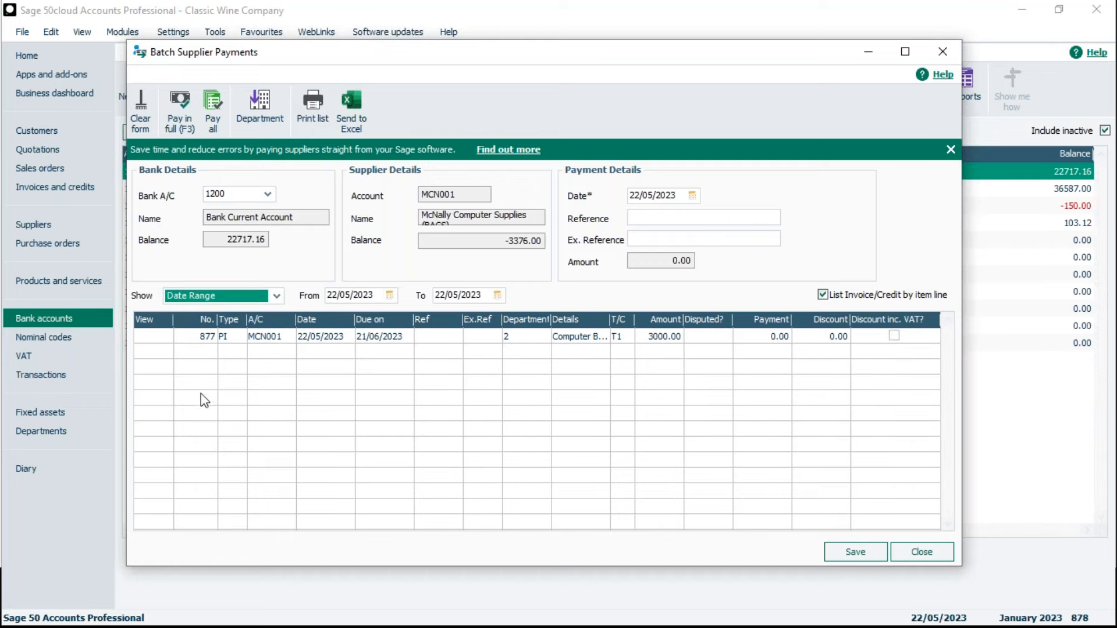
pyautogui.click(390, 295)
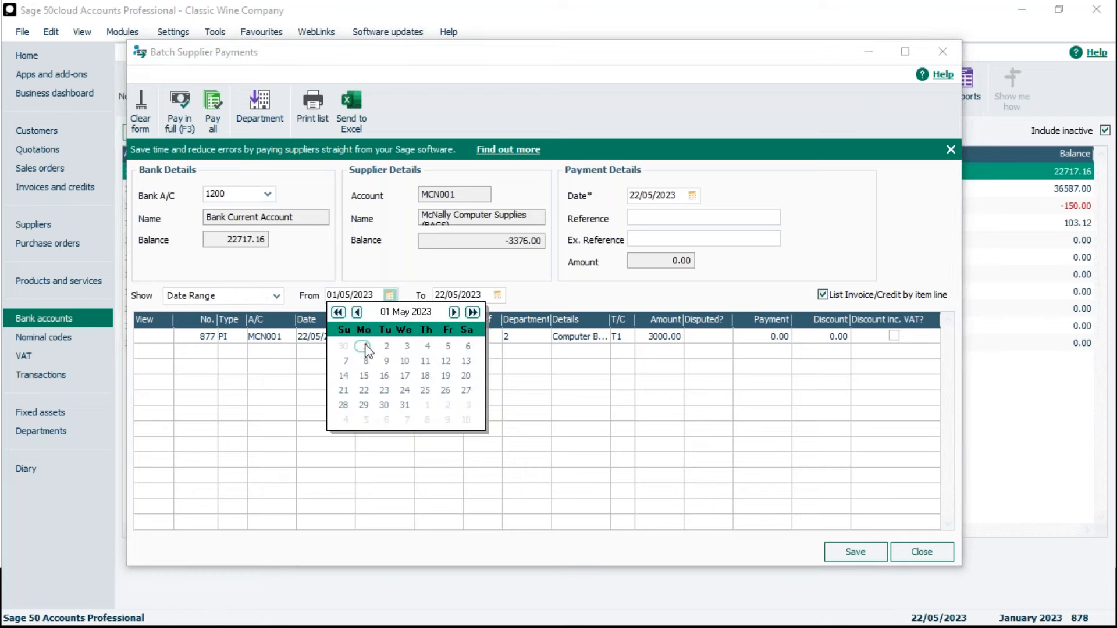
pyautogui.click(535, 295)
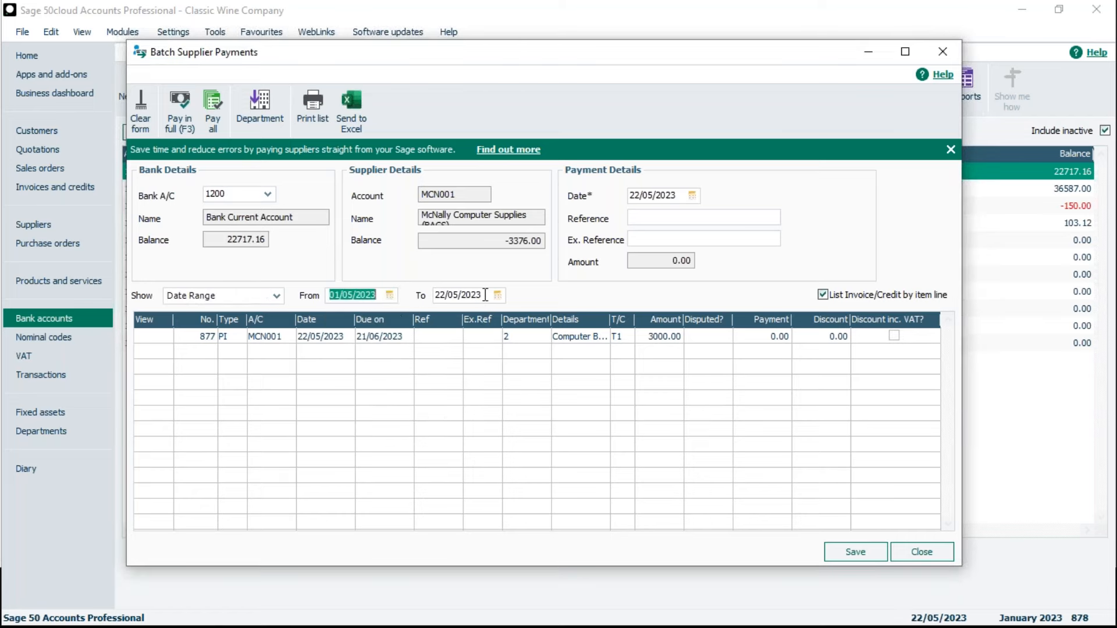
pyautogui.press('Tab')
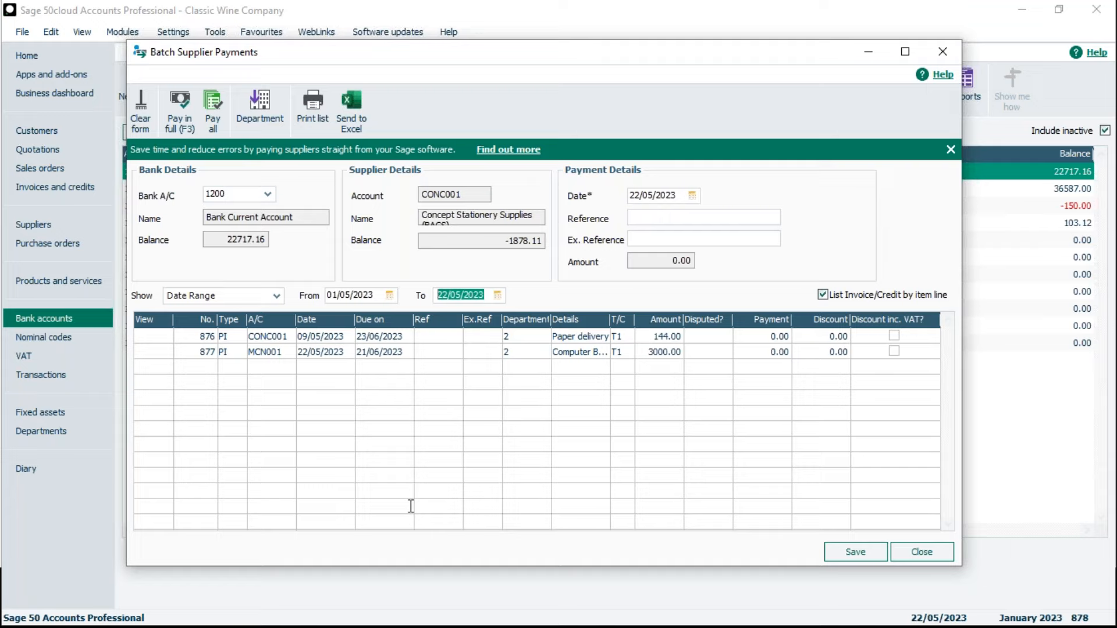
pyautogui.click(375, 483)
# Step: Pay the Concept Stationery Supplies and McNally Computer Supplies invoices in full and save the batch payment
pyautogui.click(753, 336)
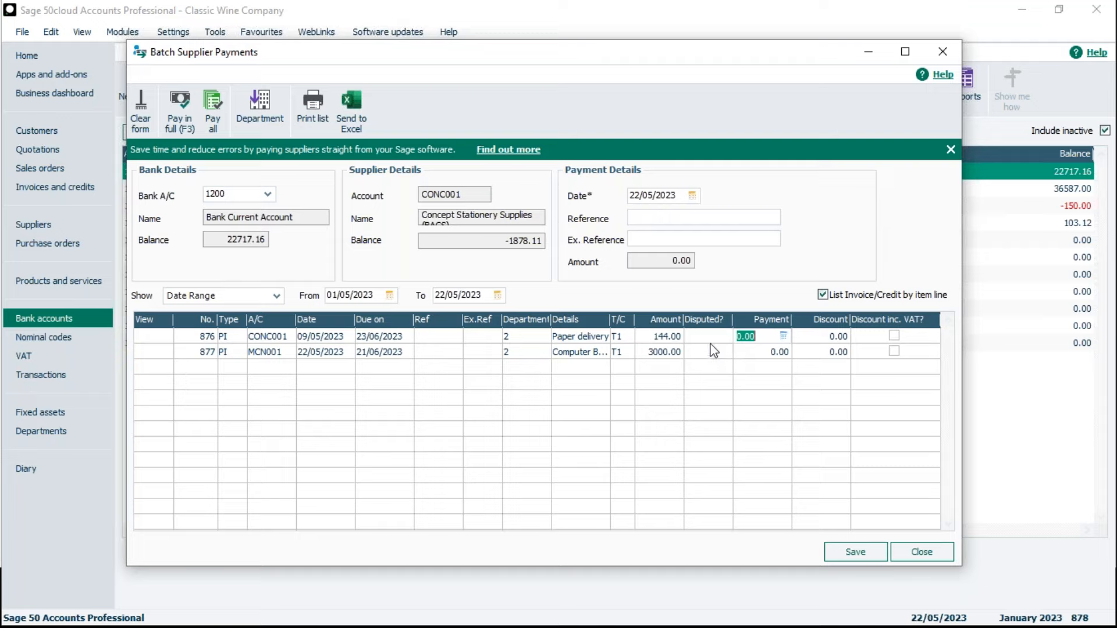
pyautogui.click(180, 124)
pyautogui.click(181, 124)
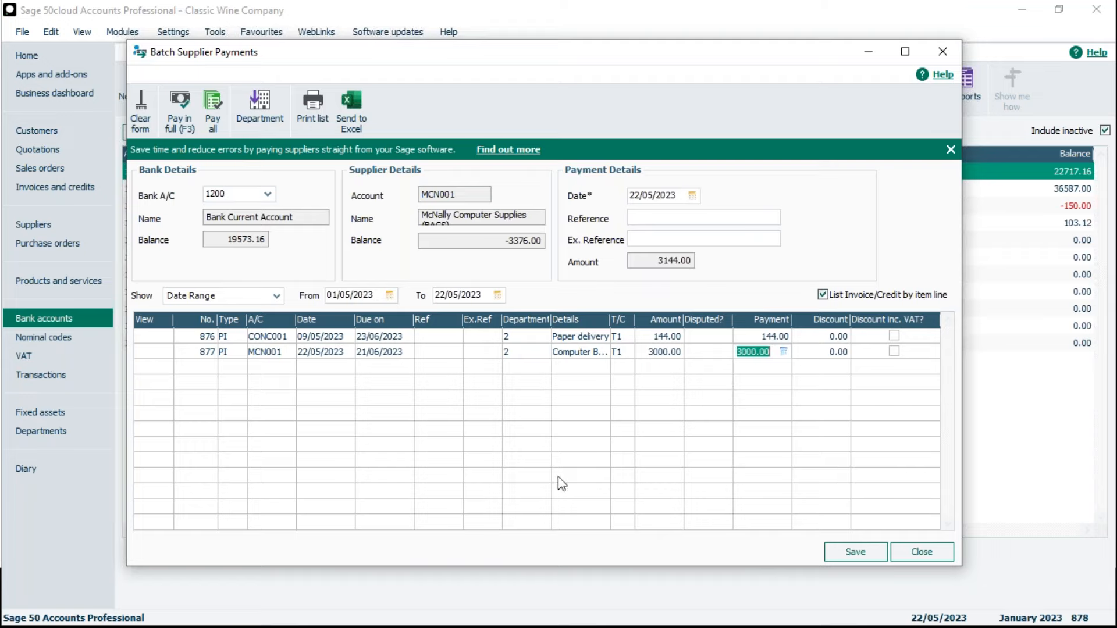
pyautogui.click(856, 553)
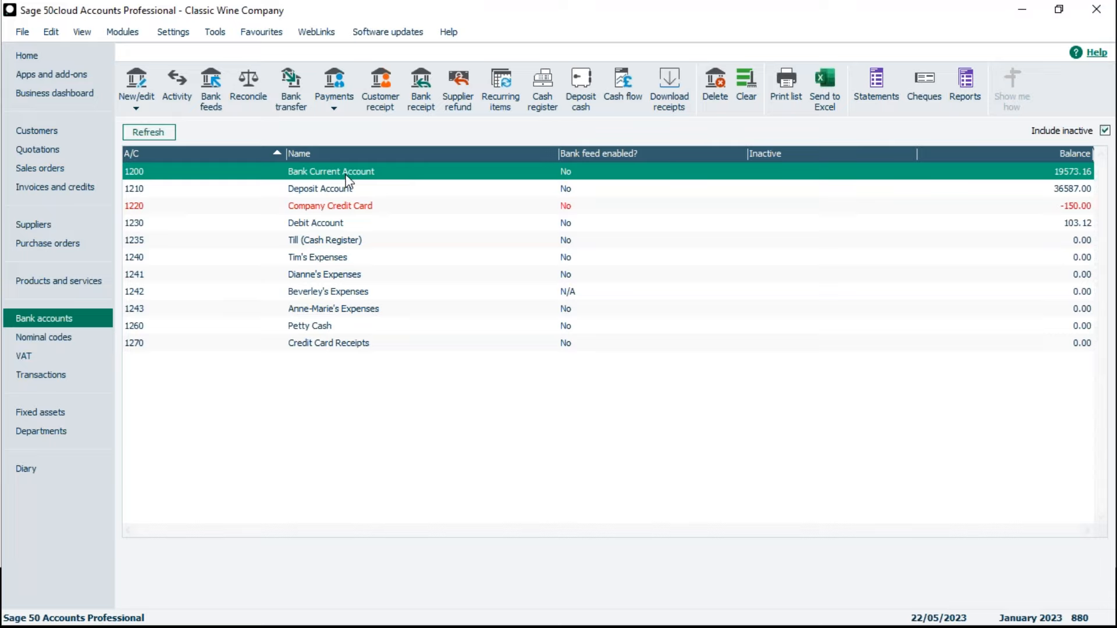
# Step: In the bank defaults, enable e-Banking, always create batch e-payments and always create a remittance, and save the settings
pyautogui.click(193, 32)
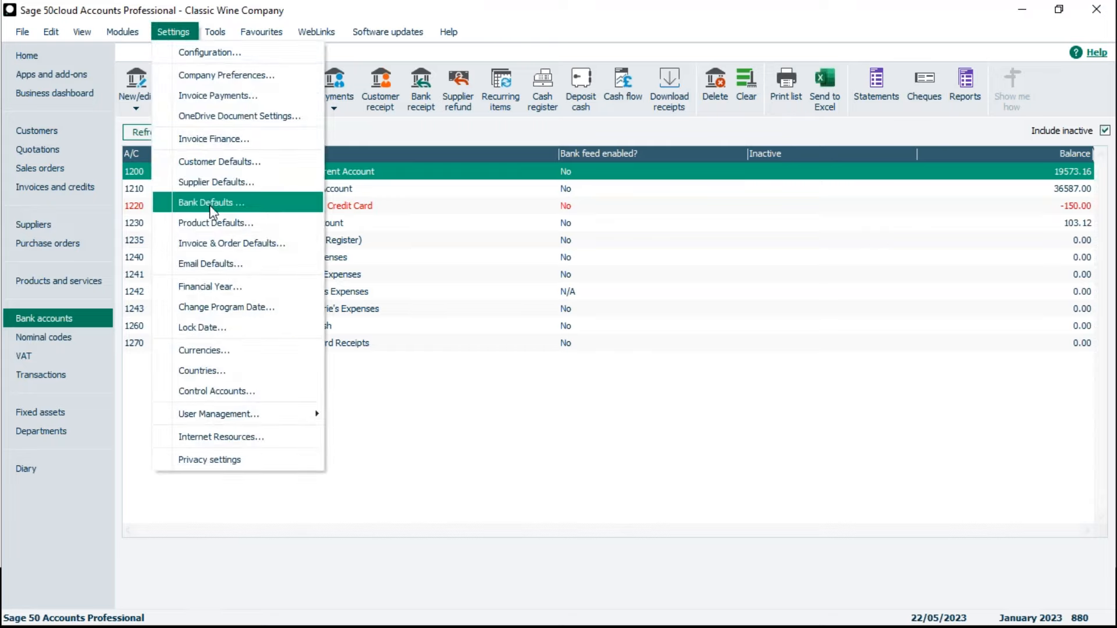
pyautogui.click(210, 204)
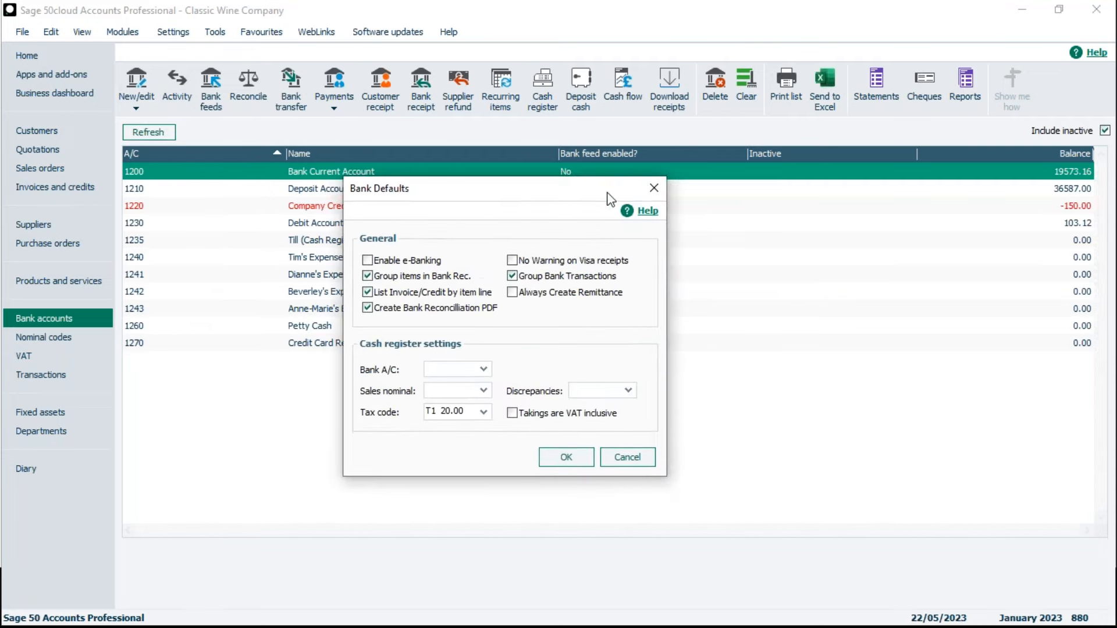
pyautogui.click(367, 262)
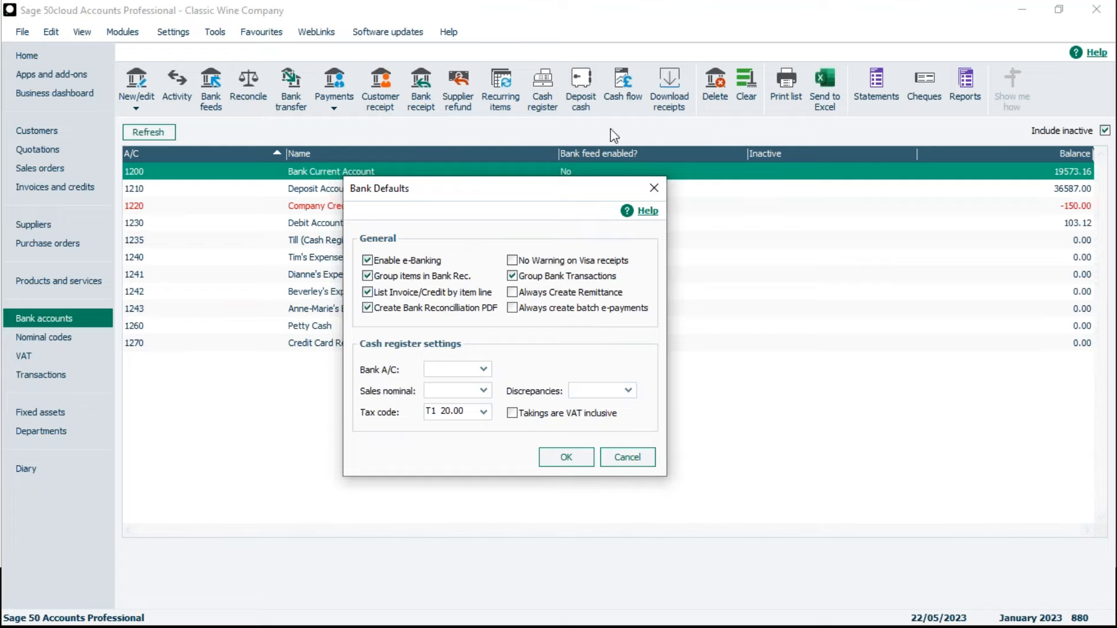
pyautogui.click(512, 308)
pyautogui.click(513, 293)
pyautogui.click(575, 459)
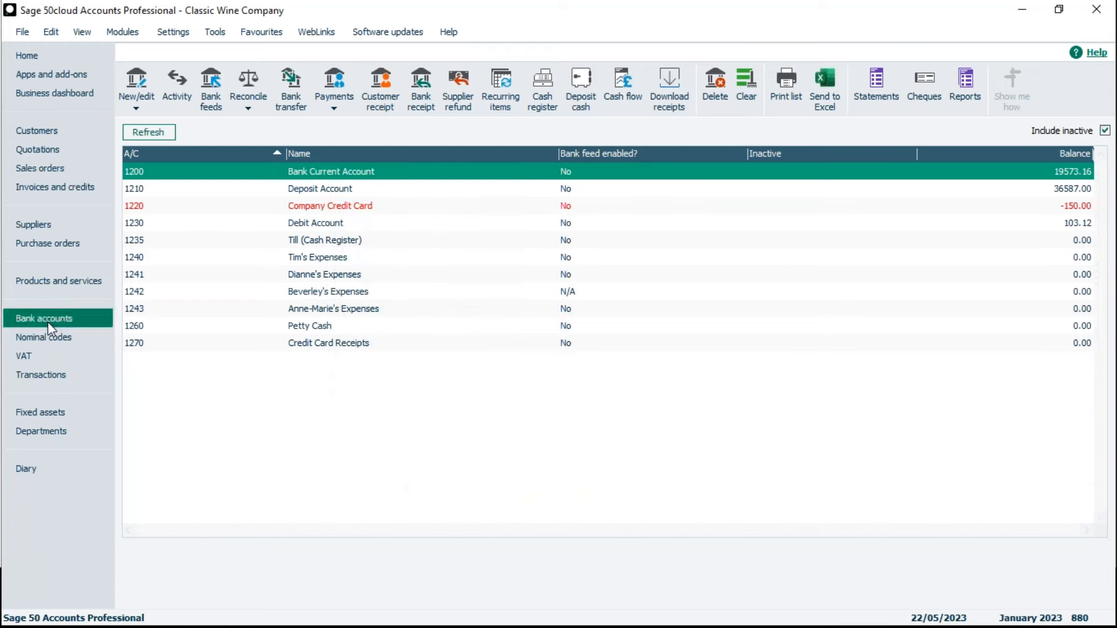
# Step: Open a new batch supplier payment from the Bank Current Account and examine its transactions down to Arcon Wine Merchants
pyautogui.click(340, 104)
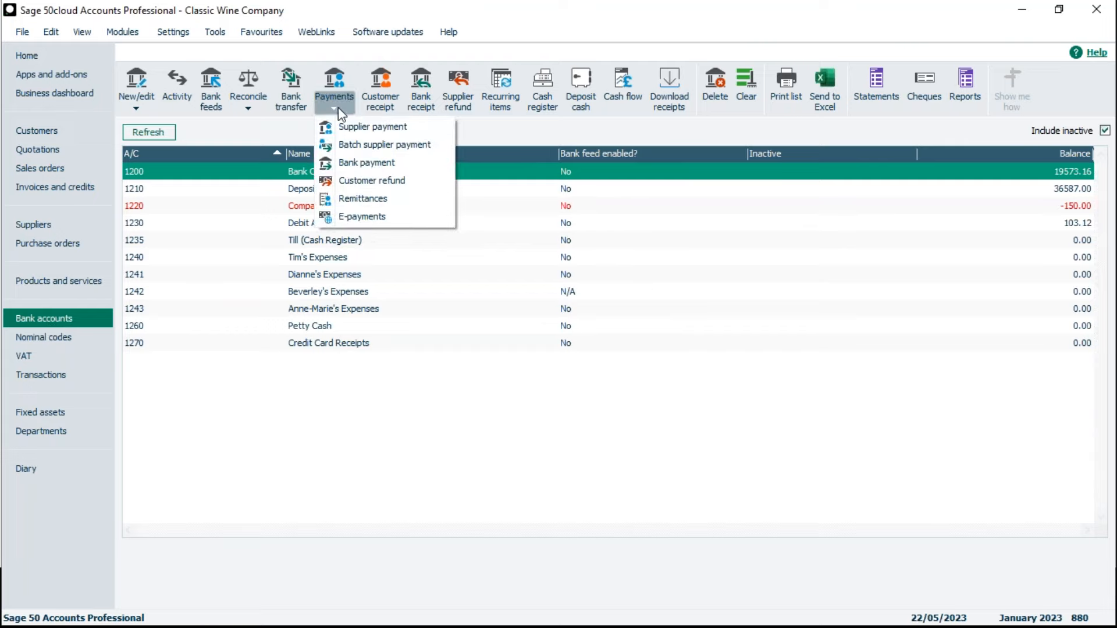
pyautogui.click(362, 145)
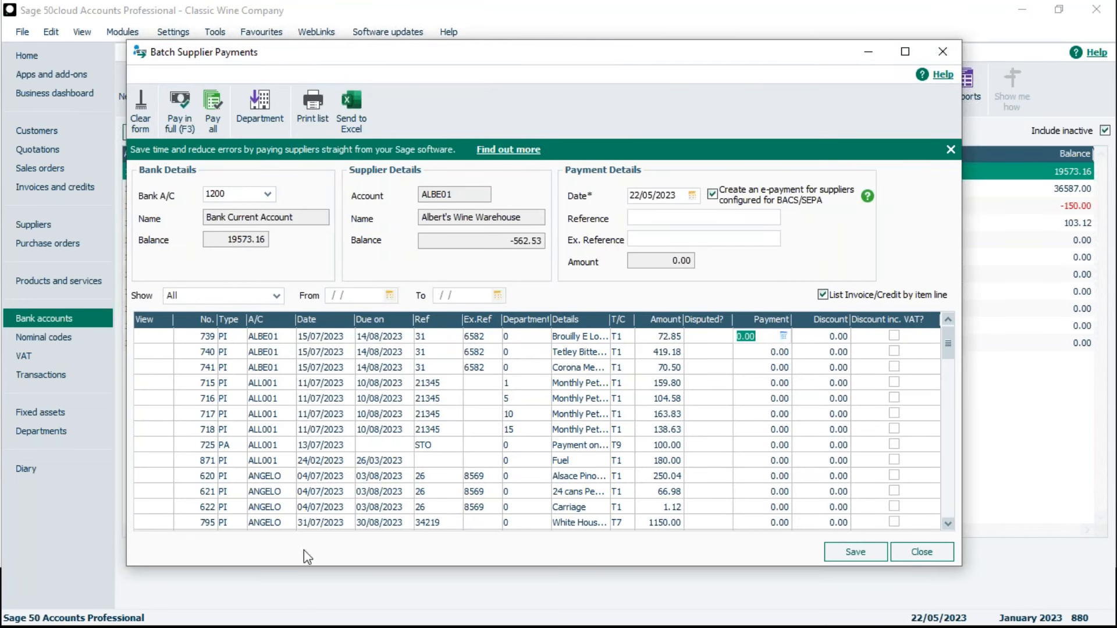
pyautogui.press('Down')
pyautogui.press('Down')
pyautogui.press('Down')
pyautogui.press('Down')
pyautogui.press('Down')
pyautogui.press('Down')
pyautogui.press('Down')
pyautogui.press('Down')
pyautogui.press('Down')
pyautogui.press('Down')
pyautogui.press('Down')
pyautogui.press('Down')
pyautogui.press('Down')
pyautogui.press('Down')
pyautogui.press('Down')
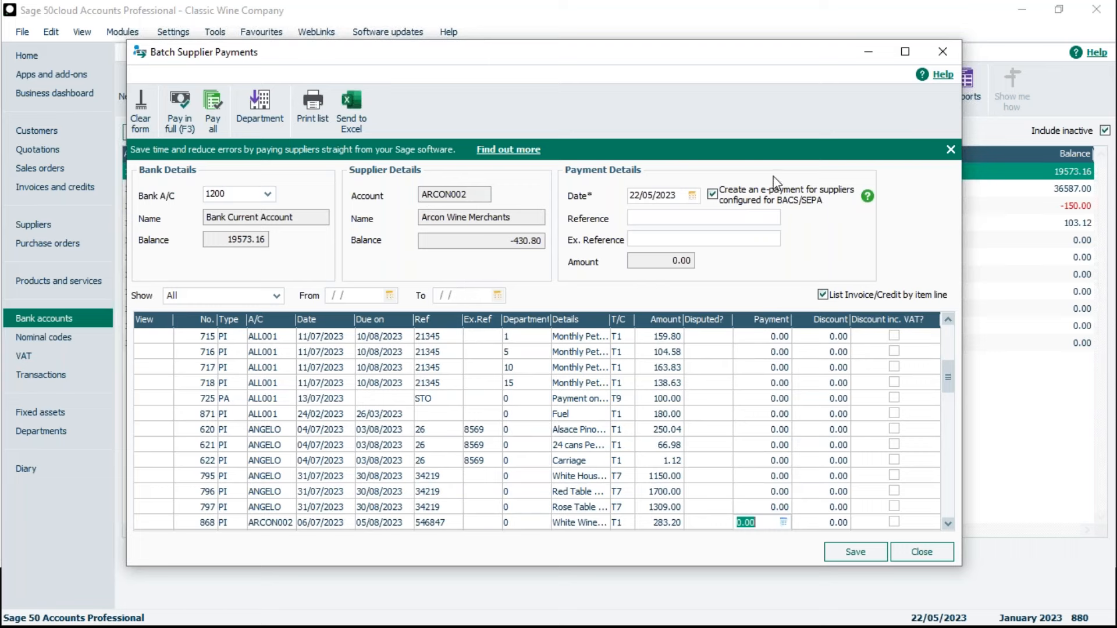
pyautogui.click(827, 200)
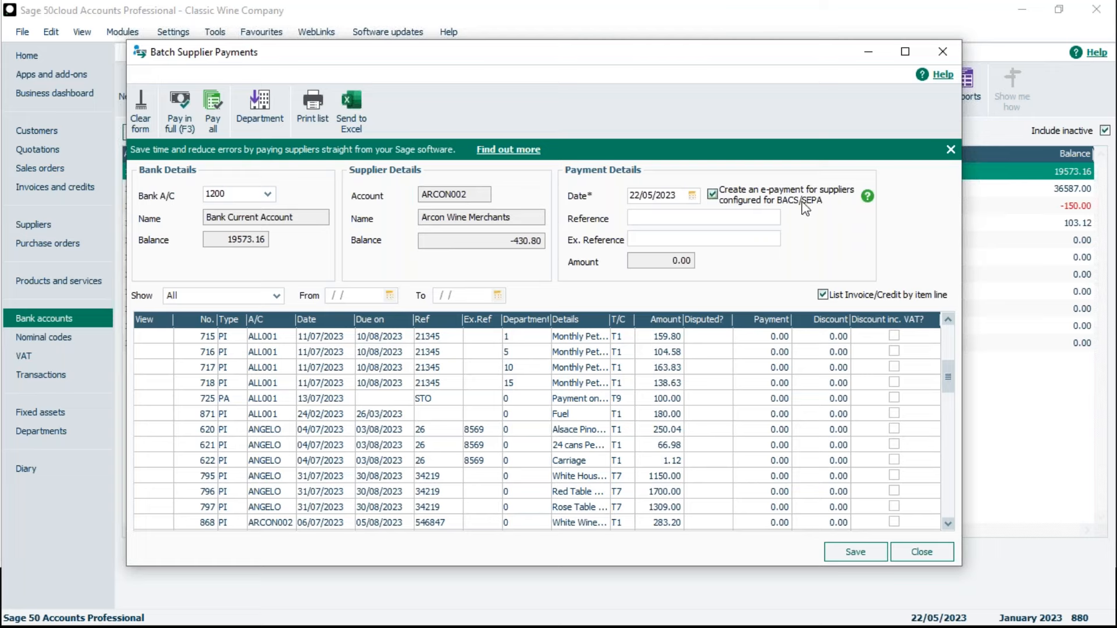
pyautogui.click(713, 196)
pyautogui.press('space')
# Step: Return to the start of the batch payment list and limit it to due transactions
pyautogui.scroll(1, 701, 359)
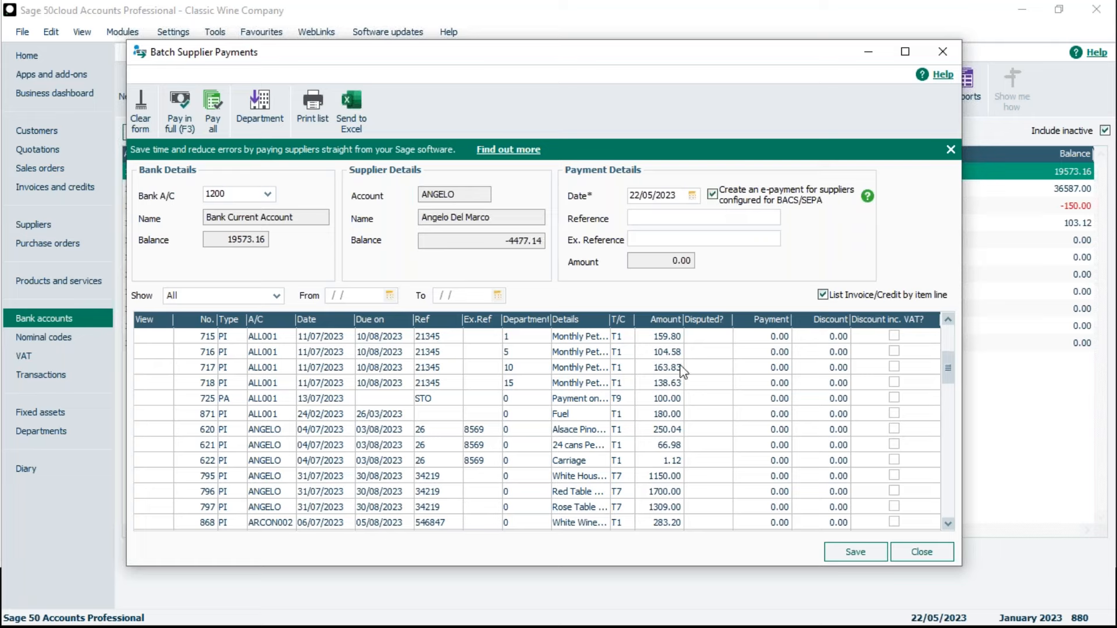
pyautogui.click(765, 337)
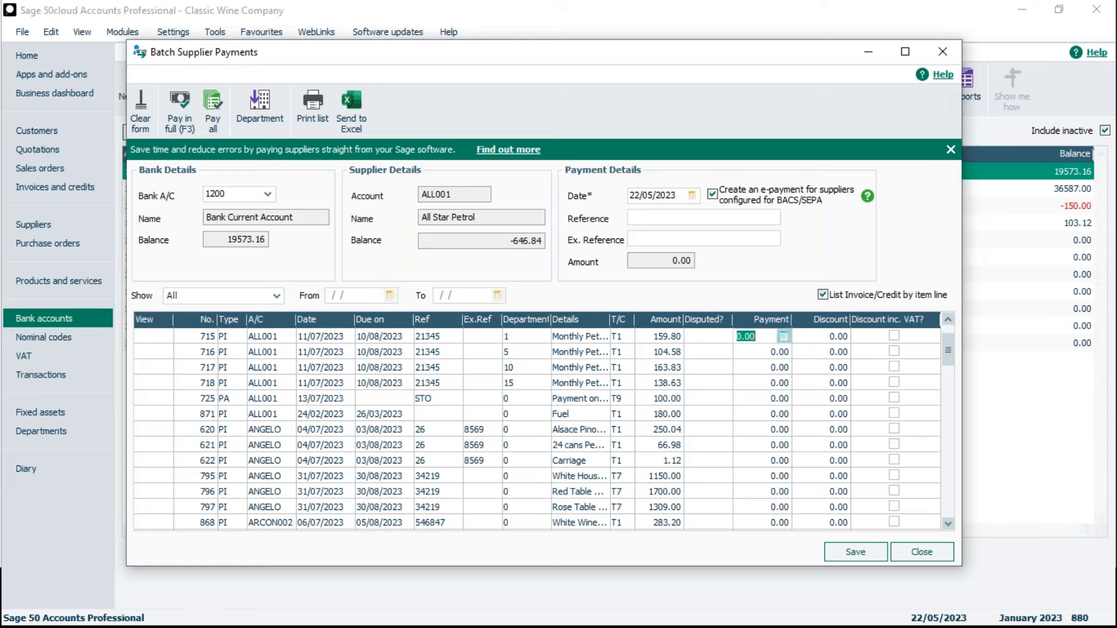
pyautogui.click(282, 297)
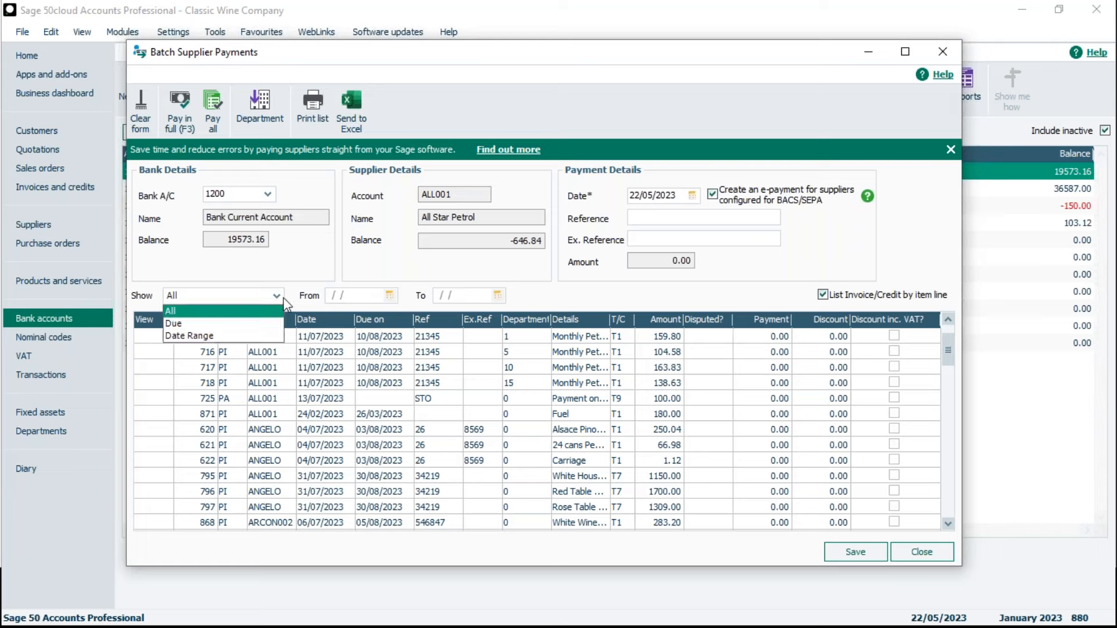
pyautogui.click(265, 324)
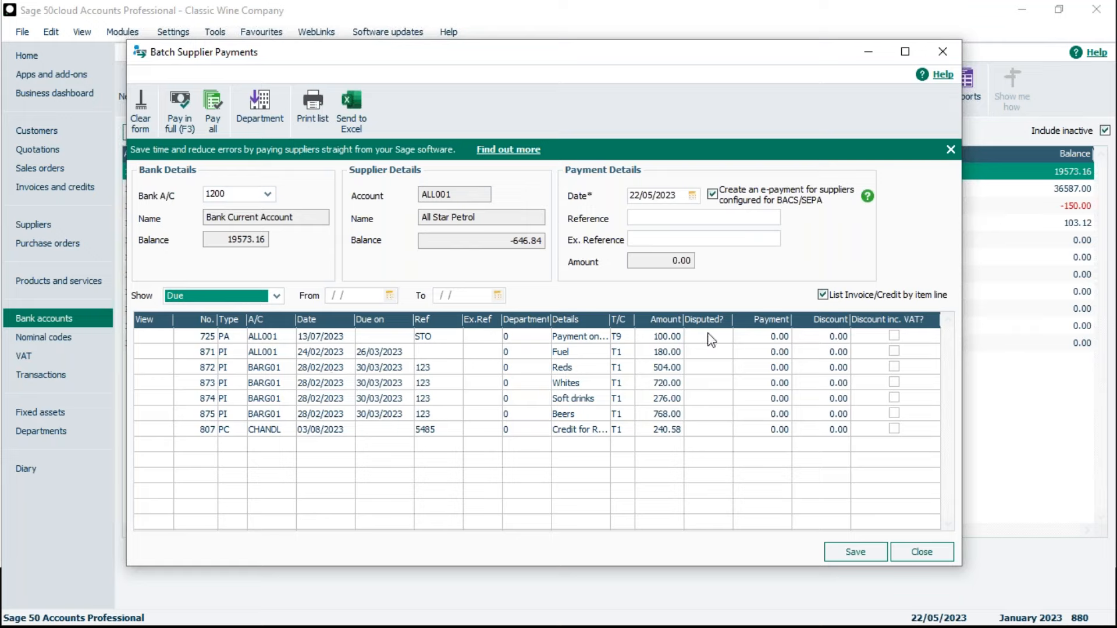
# Step: Pay the four Bargain Booze invoice lines for reds, whites, soft drinks and beers in full
pyautogui.click(746, 338)
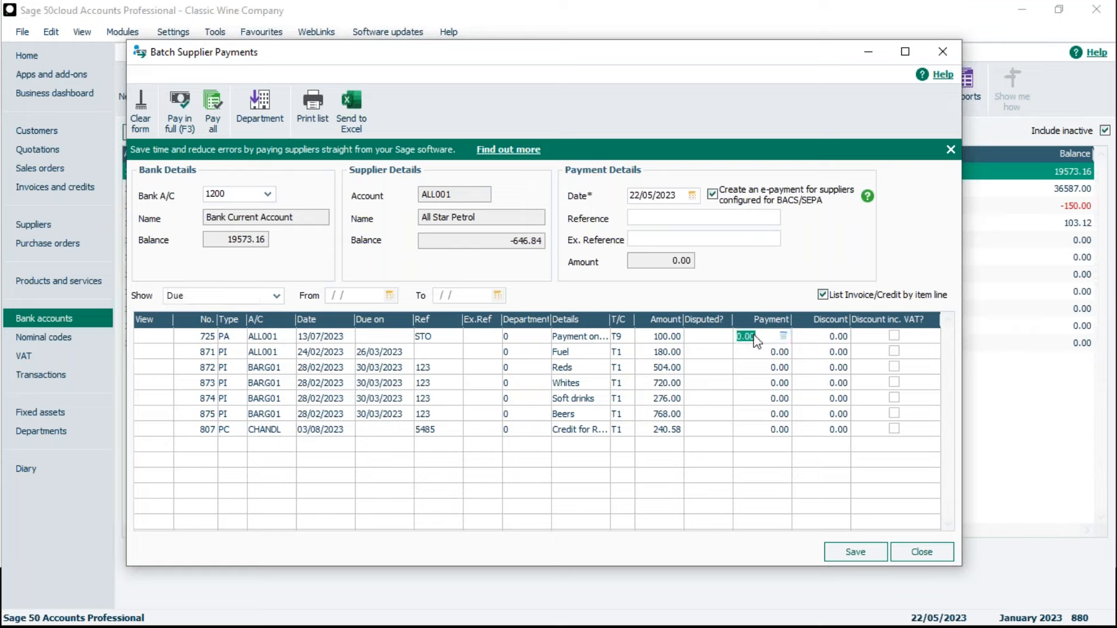
pyautogui.click(746, 368)
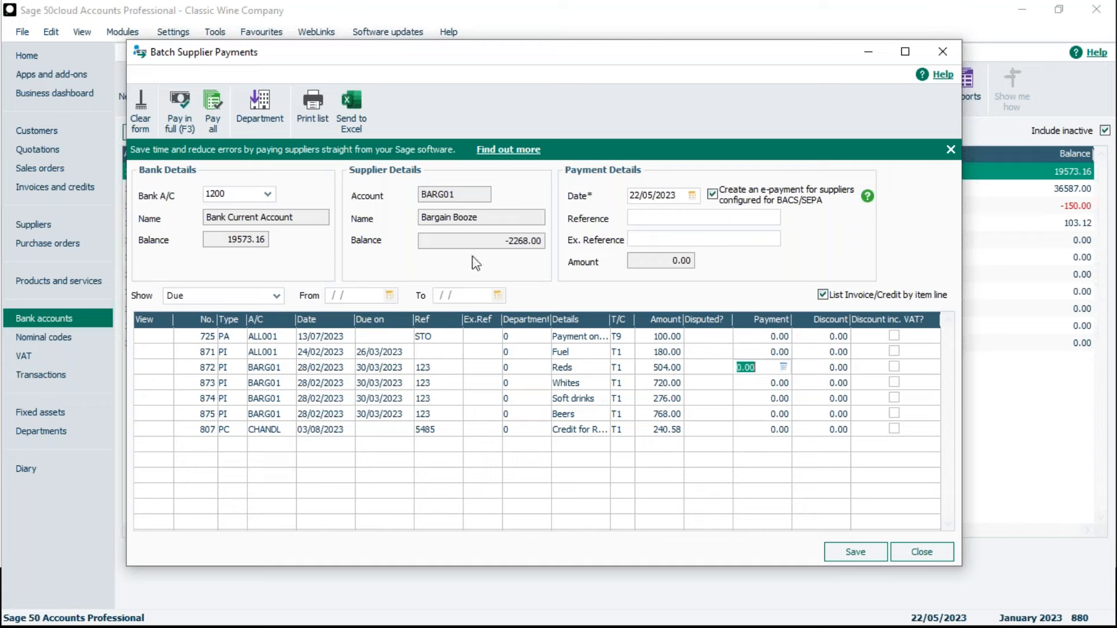
pyautogui.doubleClick(181, 127)
pyautogui.doubleClick(181, 125)
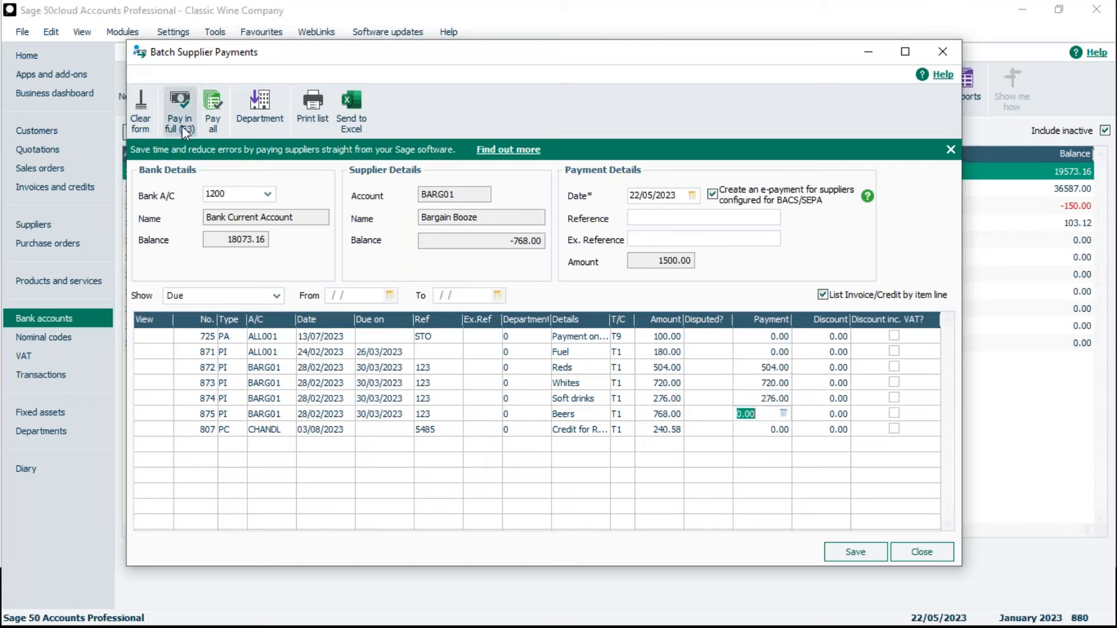
pyautogui.click(181, 126)
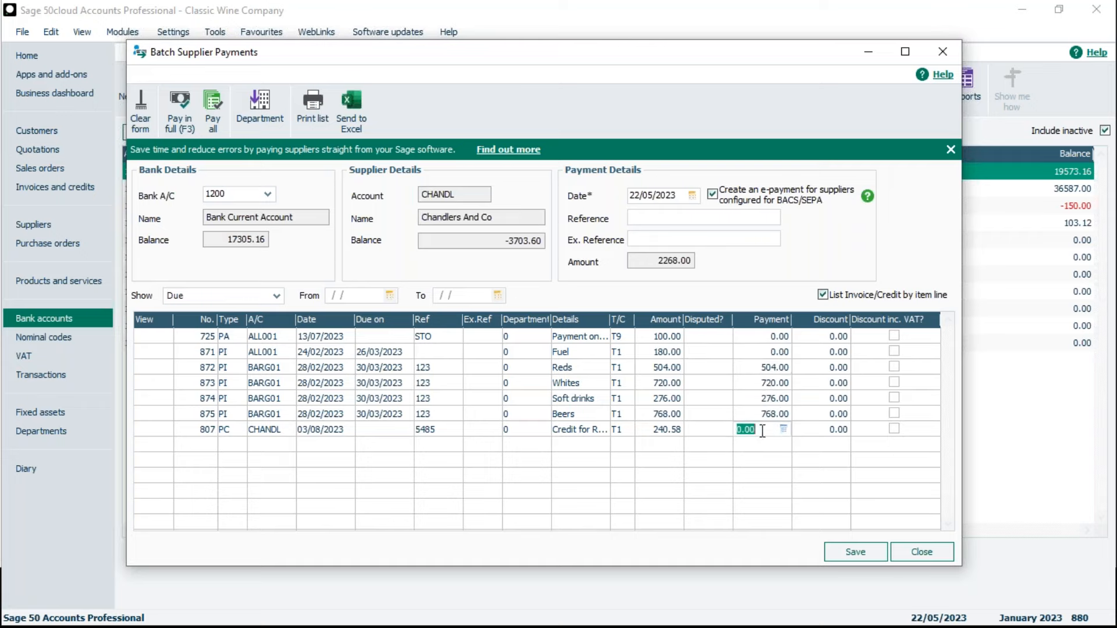
# Step: Pay the All Star Petrol fuel invoice in full and save the batch payment
pyautogui.click(750, 351)
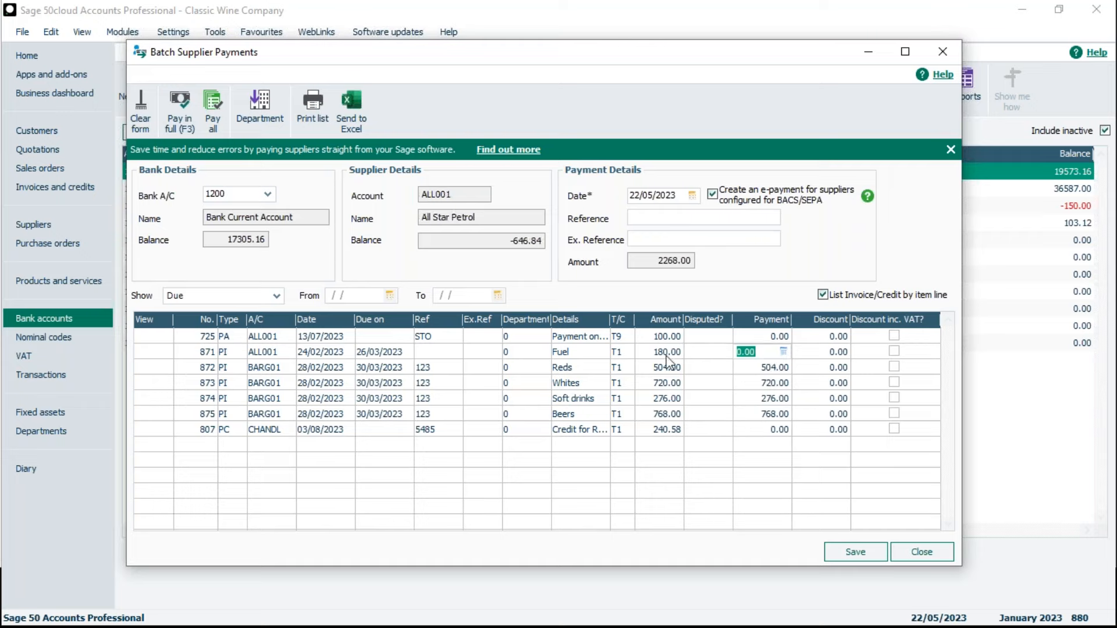
pyautogui.click(180, 127)
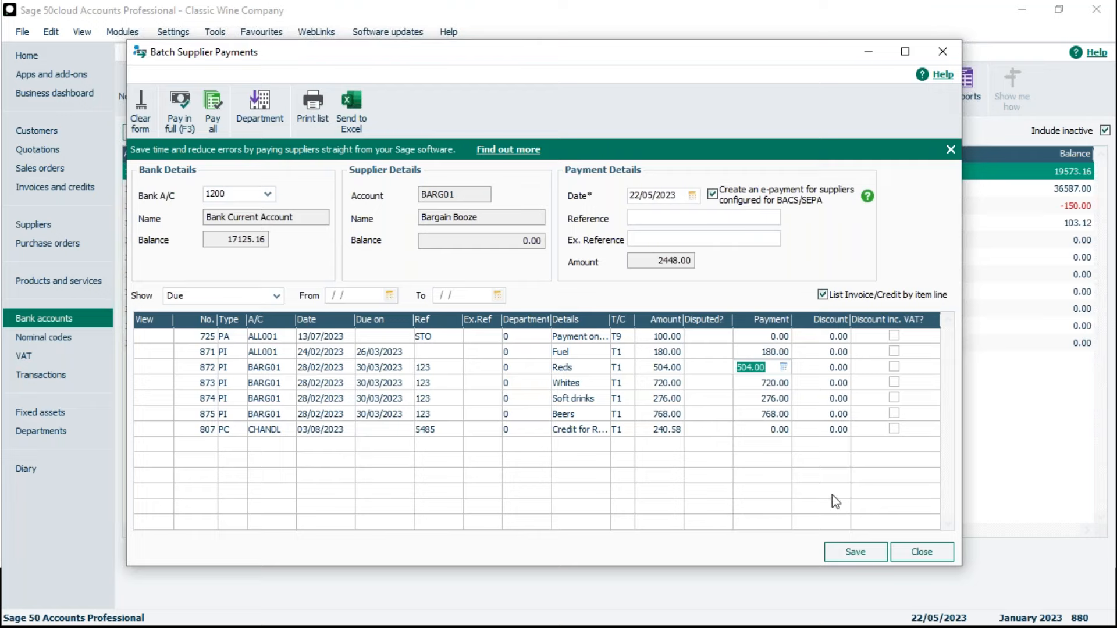
pyautogui.click(862, 552)
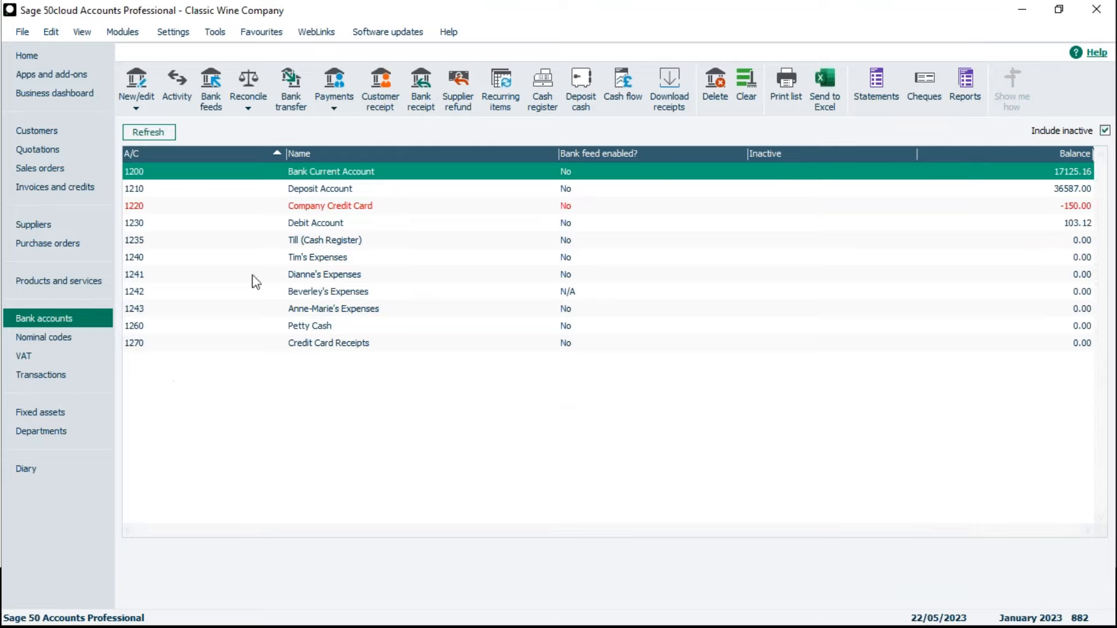
# Step: Open the Bank Current Account's remittances and select the All Star Petrol and Bargain Booze entries dated 22/05/2023
pyautogui.click(343, 112)
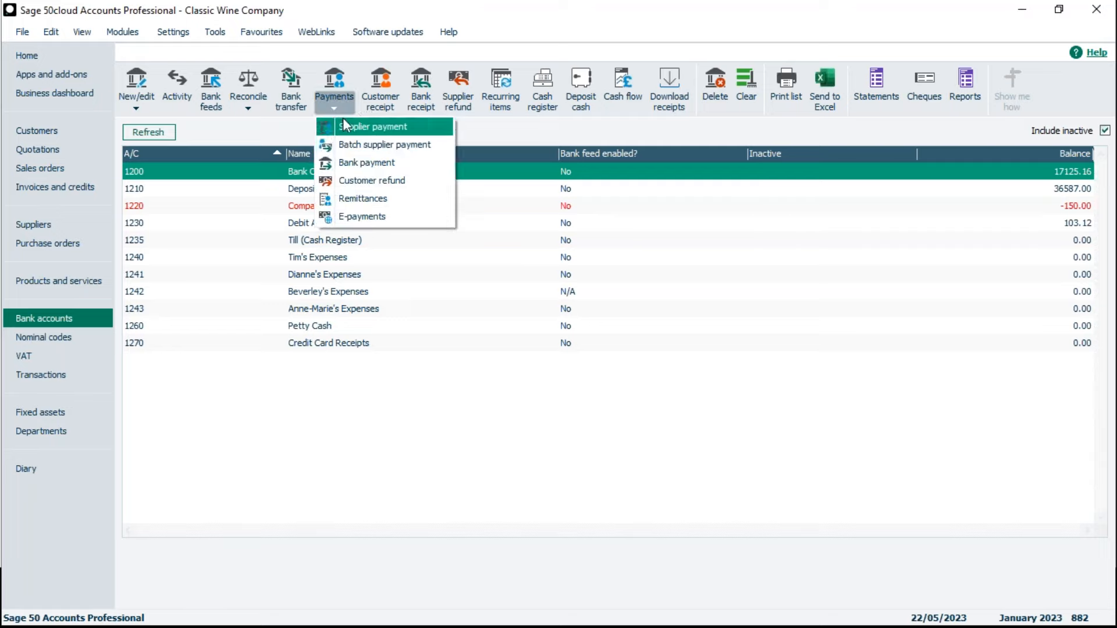
pyautogui.click(357, 198)
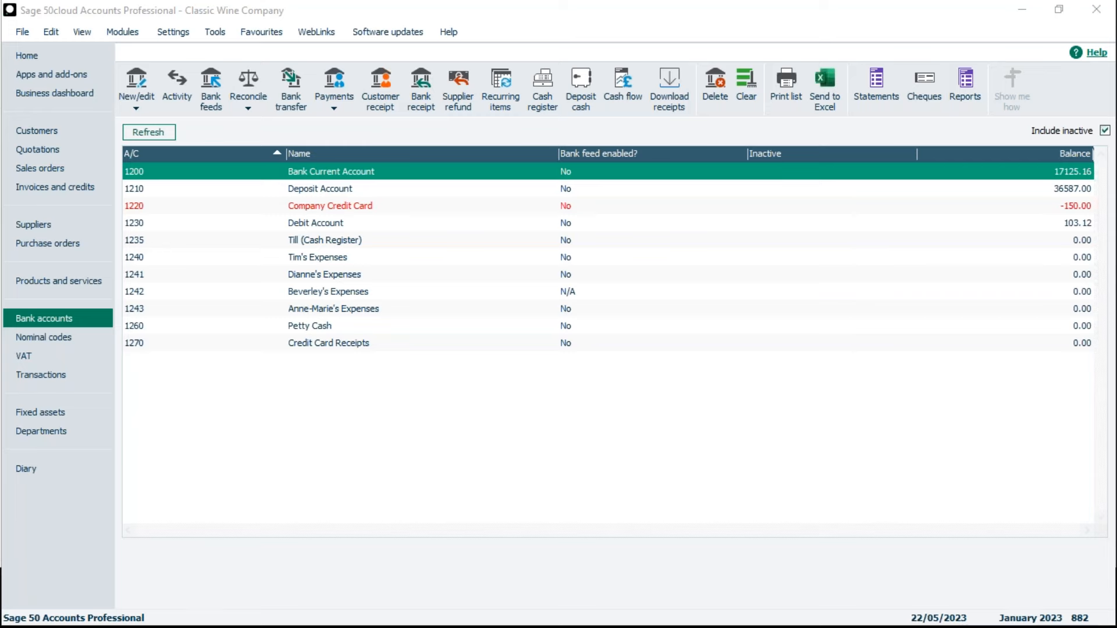
pyautogui.moveTo(67, 209); pyautogui.dragTo(605, 93)
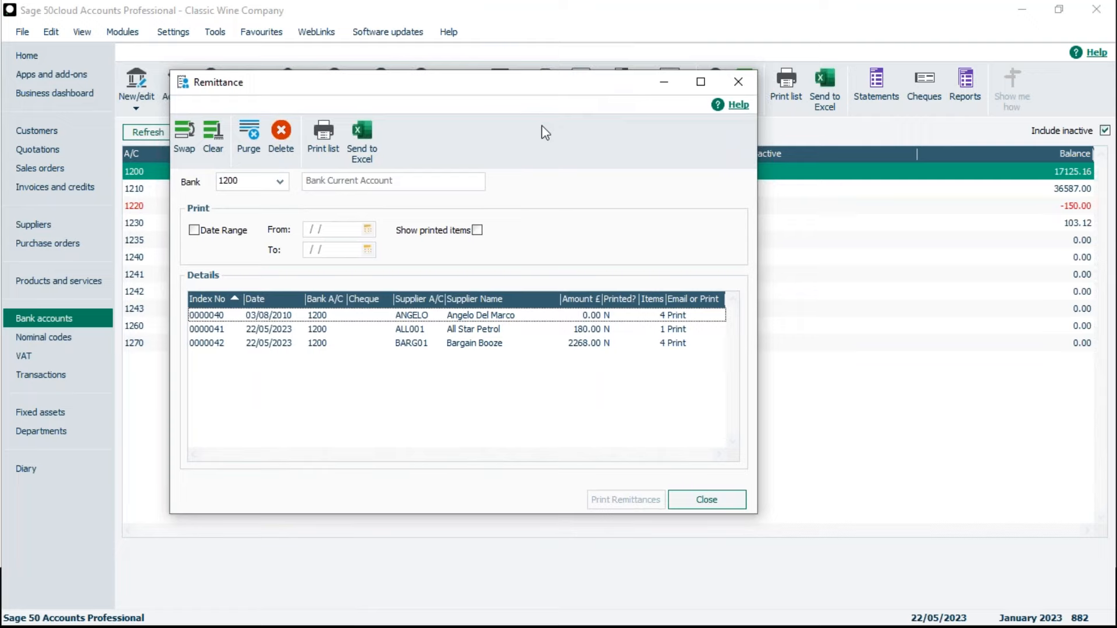
pyautogui.click(317, 330)
pyautogui.click(316, 345)
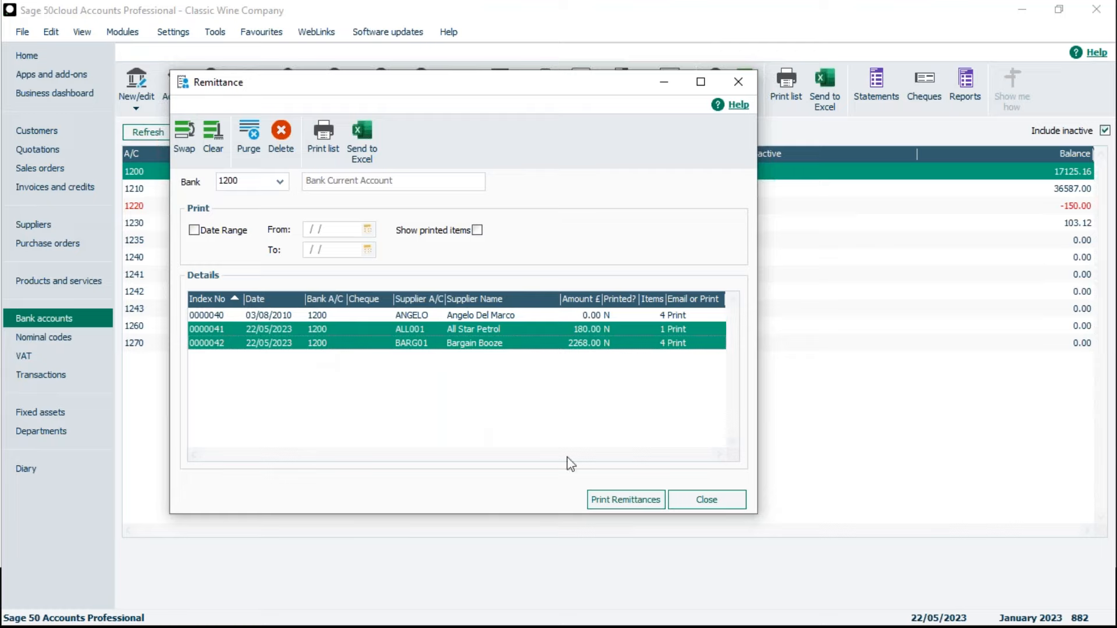
# Step: View the layouts available for printing the selected remittances and close the remittance windows without printing
pyautogui.click(630, 502)
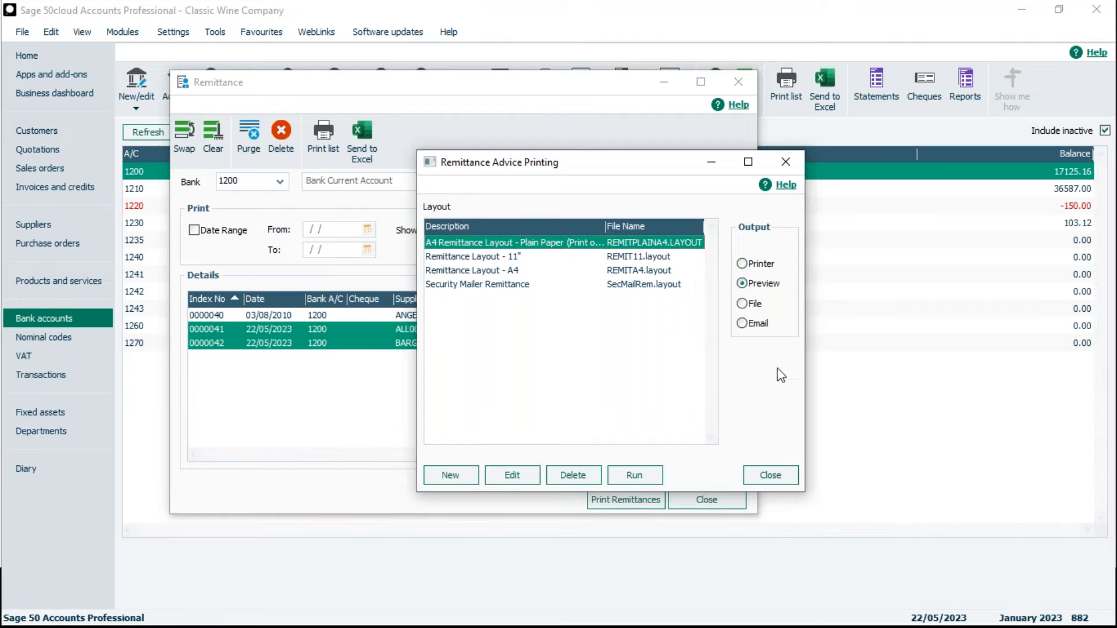
pyautogui.click(771, 475)
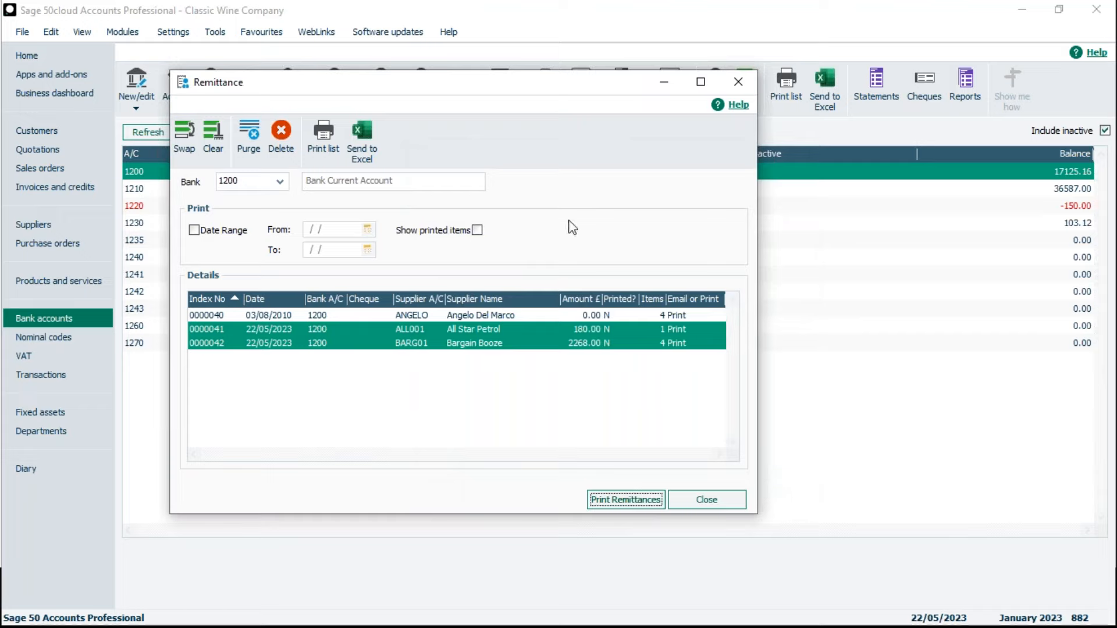
pyautogui.click(729, 494)
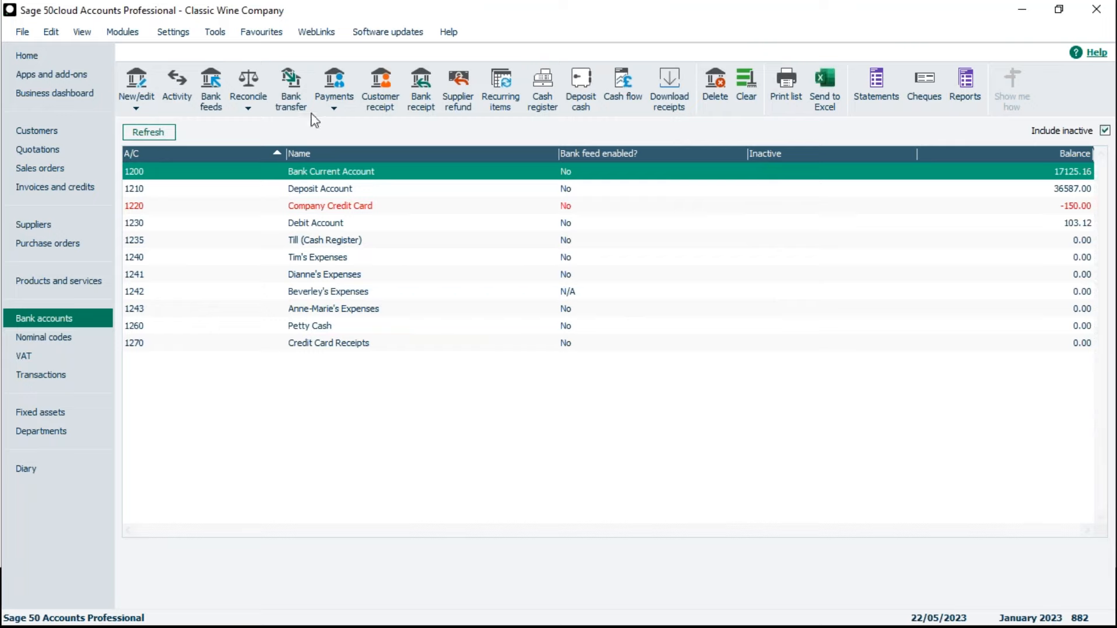
# Step: Review the Bank Current Account's outstanding batch supplier payment lines down to Concept Stationery Supplies (CONC001), and close the batch without saving
pyautogui.click(348, 109)
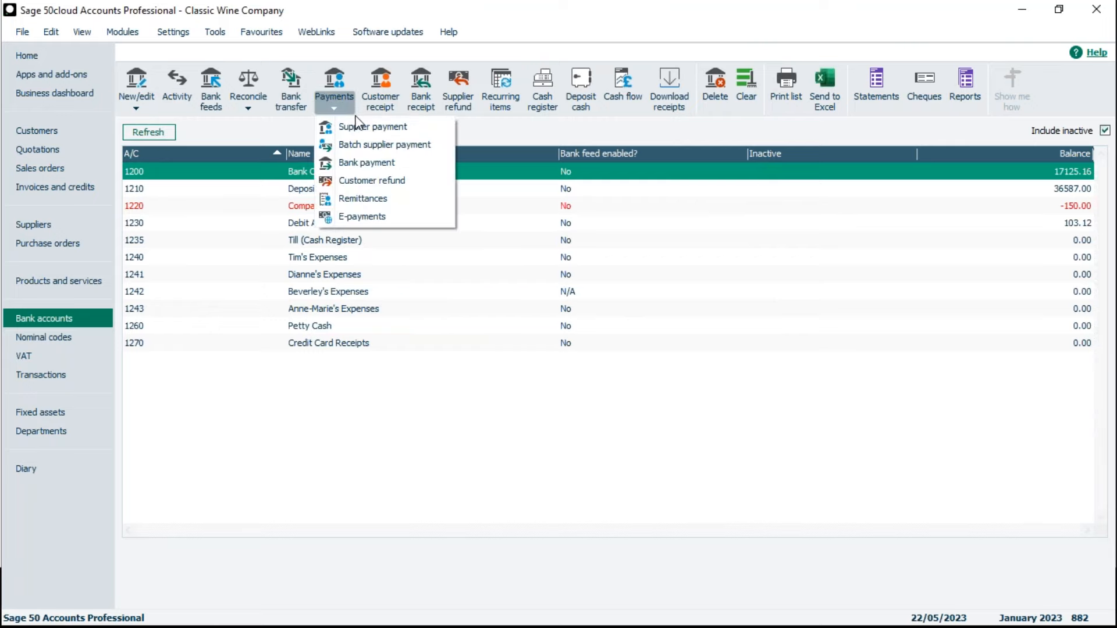
pyautogui.click(384, 145)
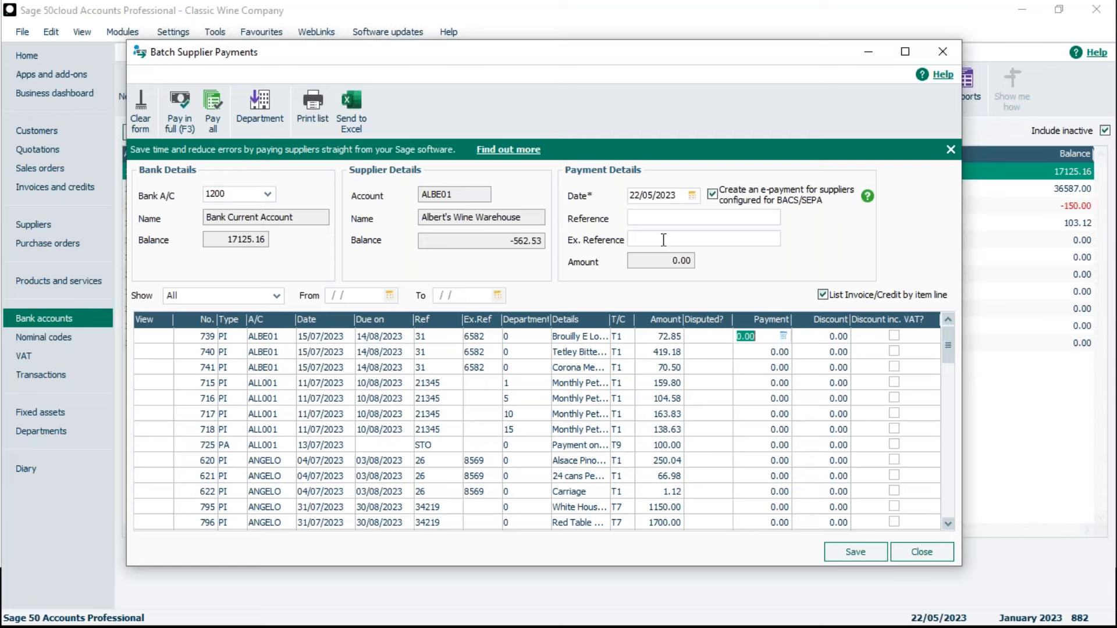
pyautogui.press('Down')
pyautogui.press('Down')
pyautogui.press('Down')
pyautogui.press('Down')
pyautogui.press('Down')
pyautogui.press('Down')
pyautogui.press('Down')
pyautogui.press('Down')
pyautogui.press('Down')
pyautogui.press('Down')
pyautogui.press('Down')
pyautogui.press('Down')
pyautogui.press('Down')
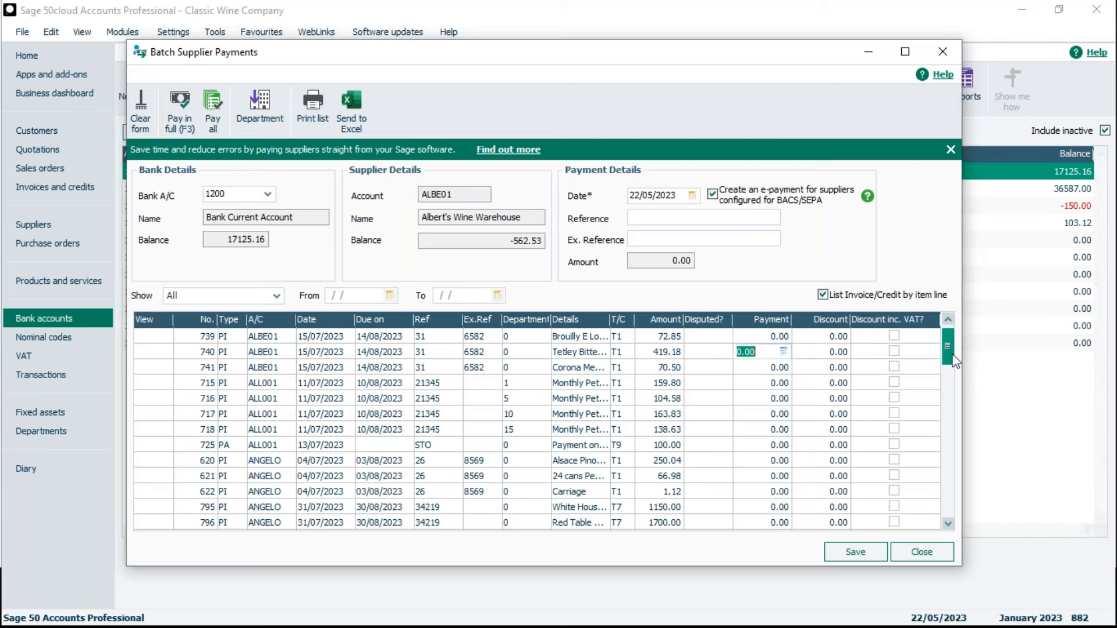
pyautogui.press('Down')
pyautogui.press('Down')
pyautogui.press('Down')
pyautogui.press('Down')
pyautogui.press('Down')
pyautogui.press('Down')
pyautogui.press('Down')
pyautogui.press('Down')
pyautogui.press('Down')
pyautogui.press('Down')
pyautogui.press('Down')
pyautogui.press('Down')
pyautogui.press('Down')
pyautogui.press('Down')
pyautogui.press('Down')
pyautogui.press('Down')
pyautogui.press('Down')
pyautogui.press('Down')
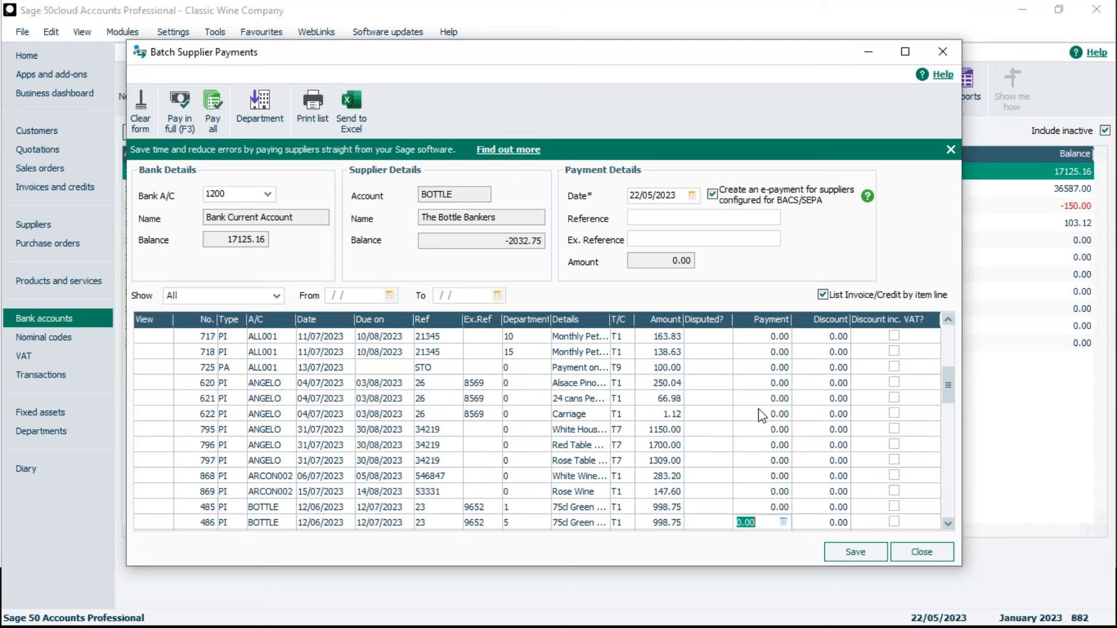
pyautogui.press('Down')
pyautogui.press('Down')
pyautogui.press('Down')
pyautogui.press('Down')
pyautogui.press('Down')
pyautogui.press('Down')
pyautogui.press('Down')
pyautogui.press('Down')
pyautogui.press('Down')
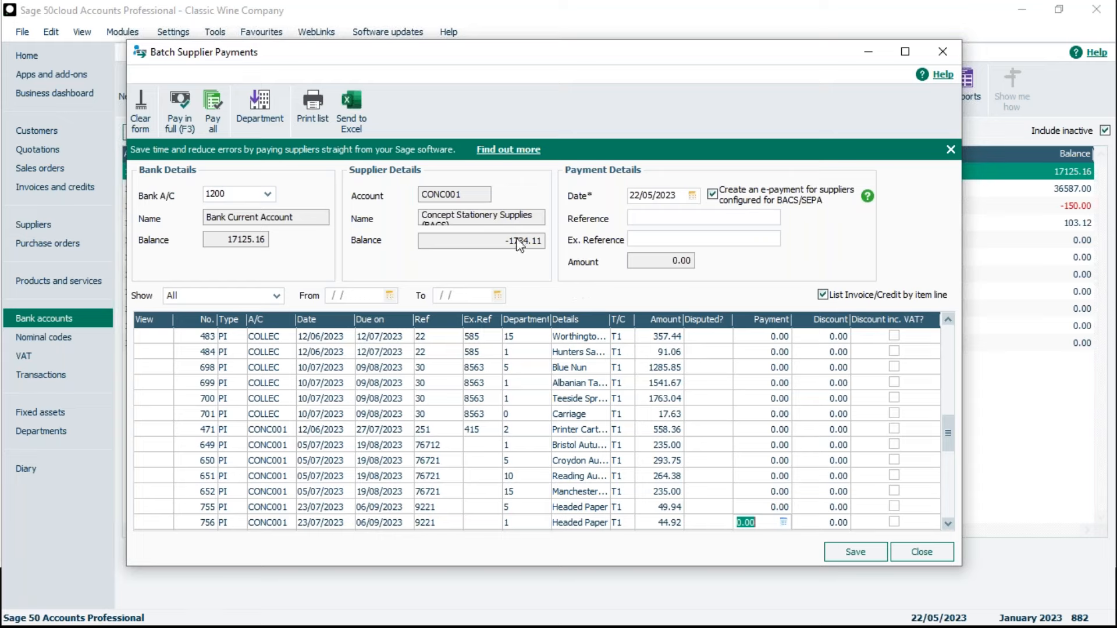
pyautogui.click(921, 555)
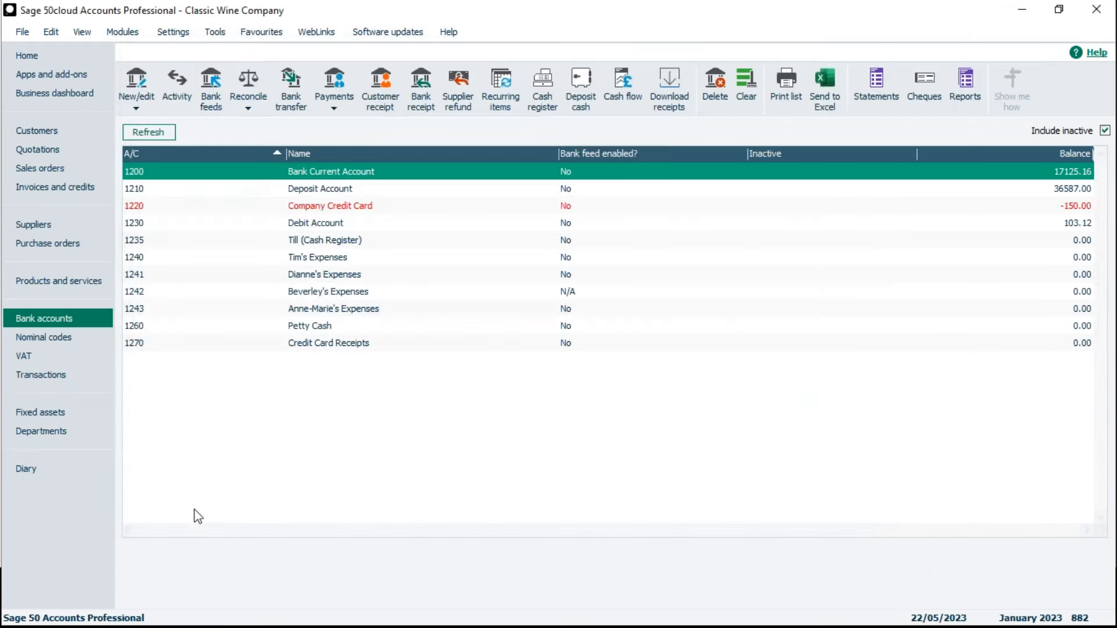